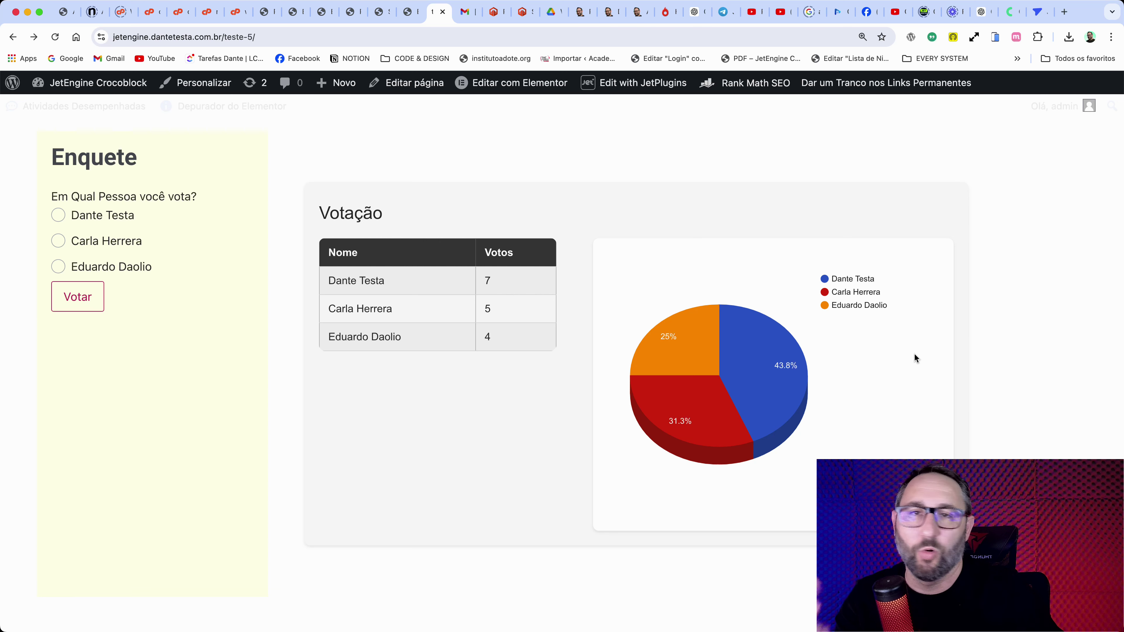
pyautogui.moveTo(443, 331)
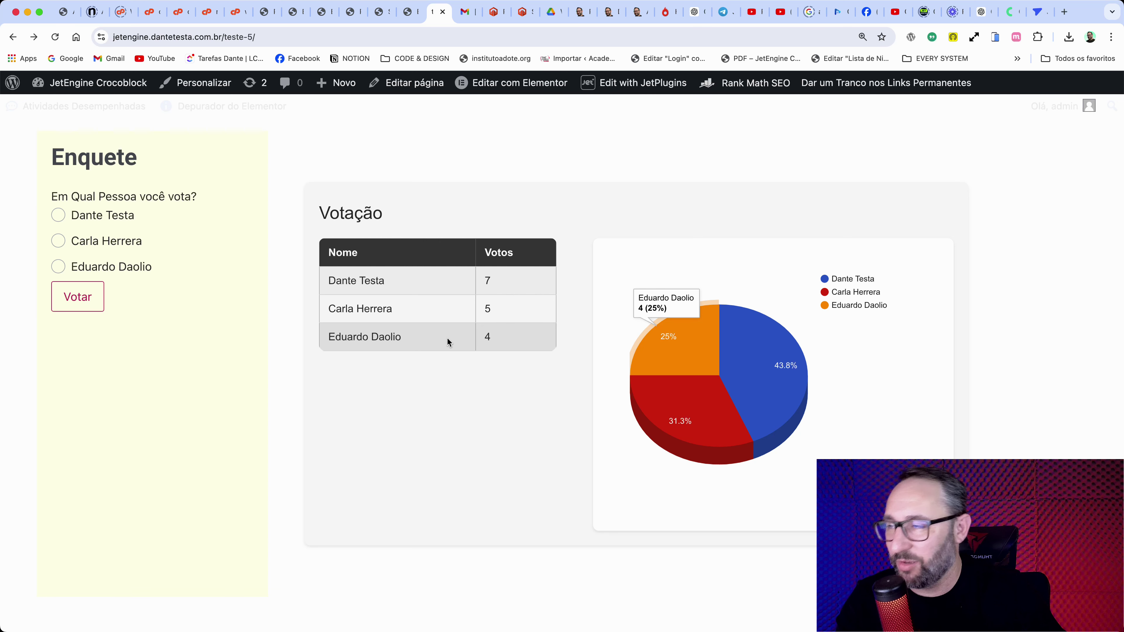
pyautogui.moveTo(48, 205); pyautogui.dragTo(194, 195)
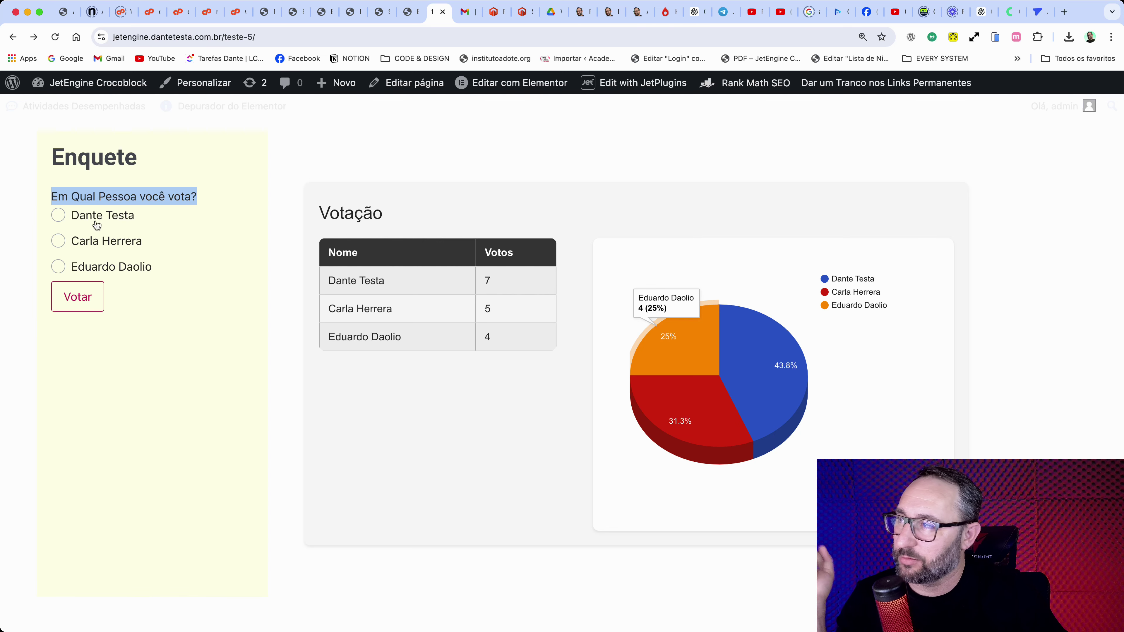
pyautogui.click(97, 217)
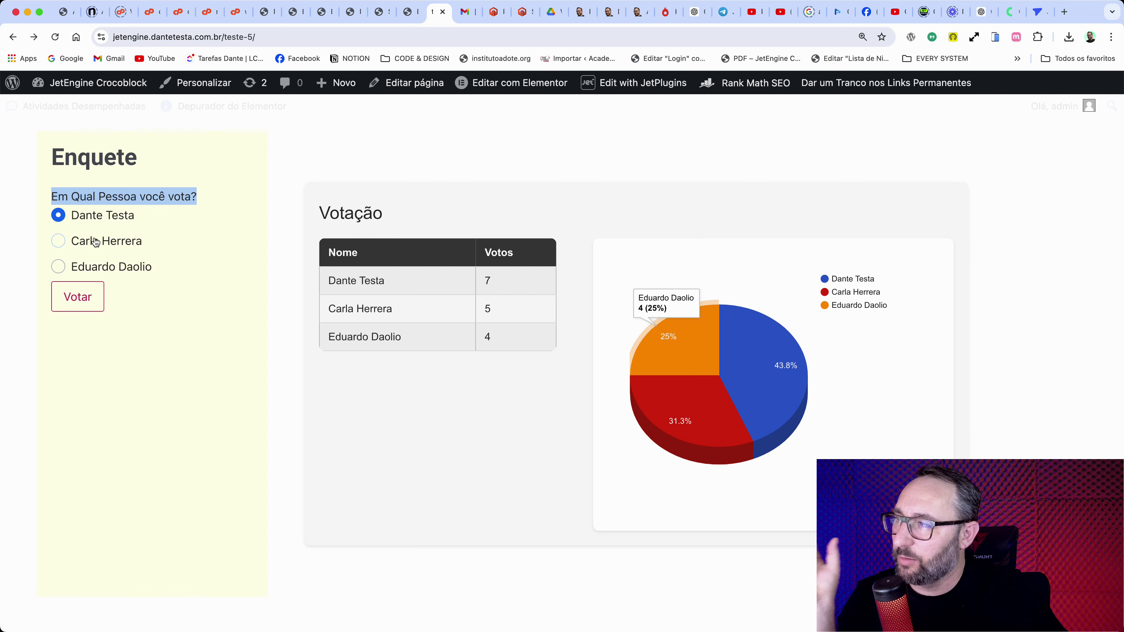
pyautogui.click(94, 299)
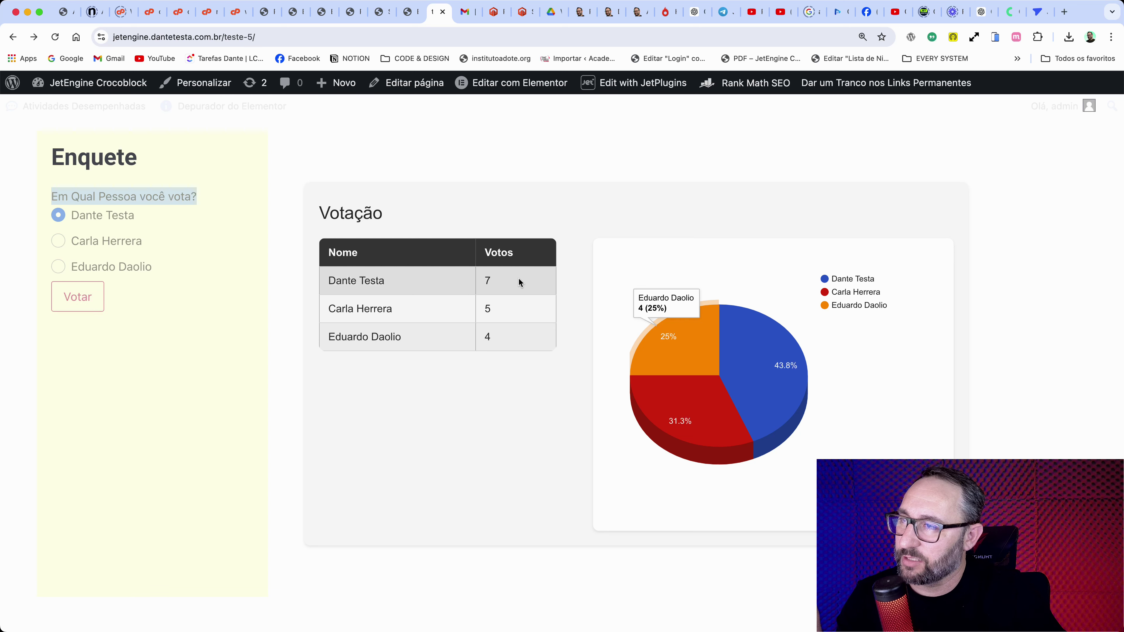
pyautogui.moveTo(492, 282); pyautogui.dragTo(479, 282)
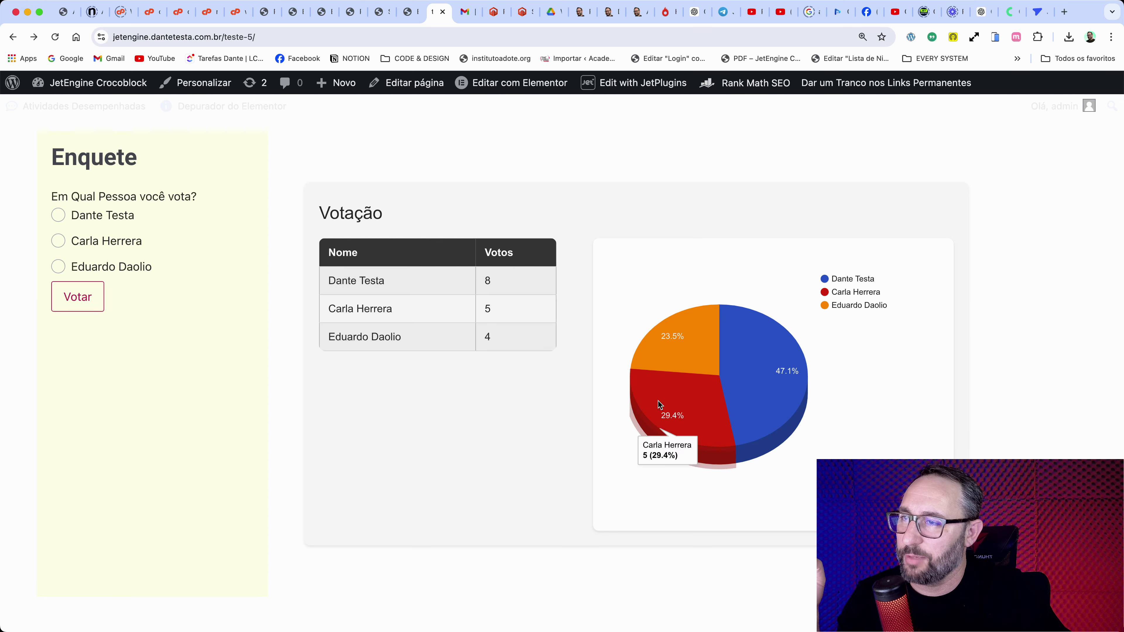
pyautogui.click(90, 216)
pyautogui.click(78, 295)
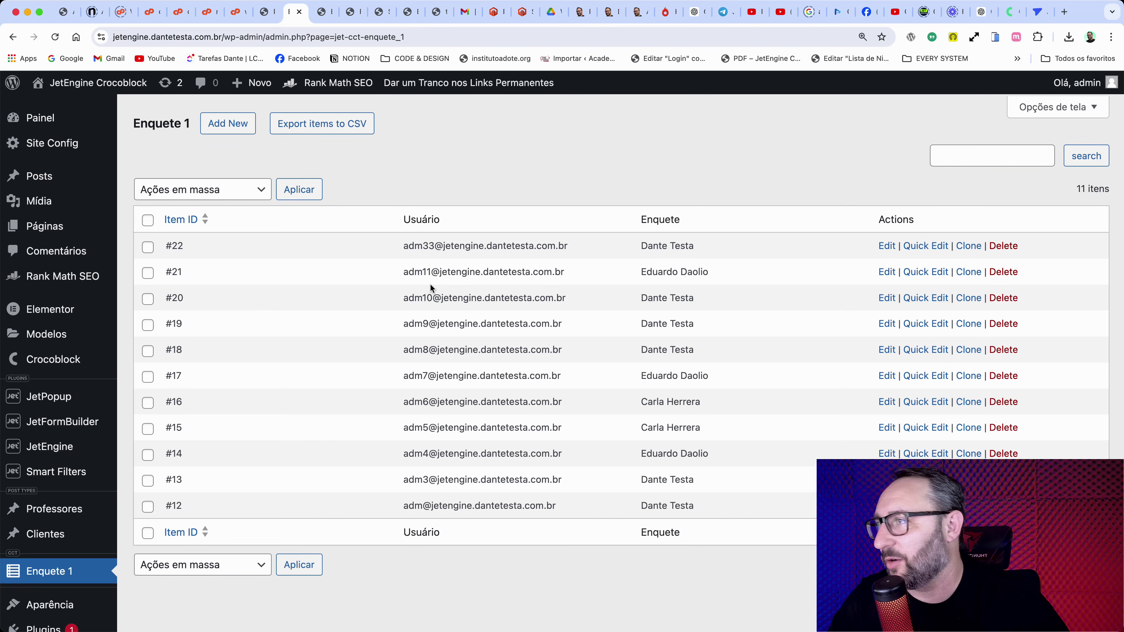
# Step: Verify the Custom Content Types module is enabled on the JetEngine dashboard, then reach the CCT list
pyautogui.moveTo(135, 120); pyautogui.dragTo(190, 120)
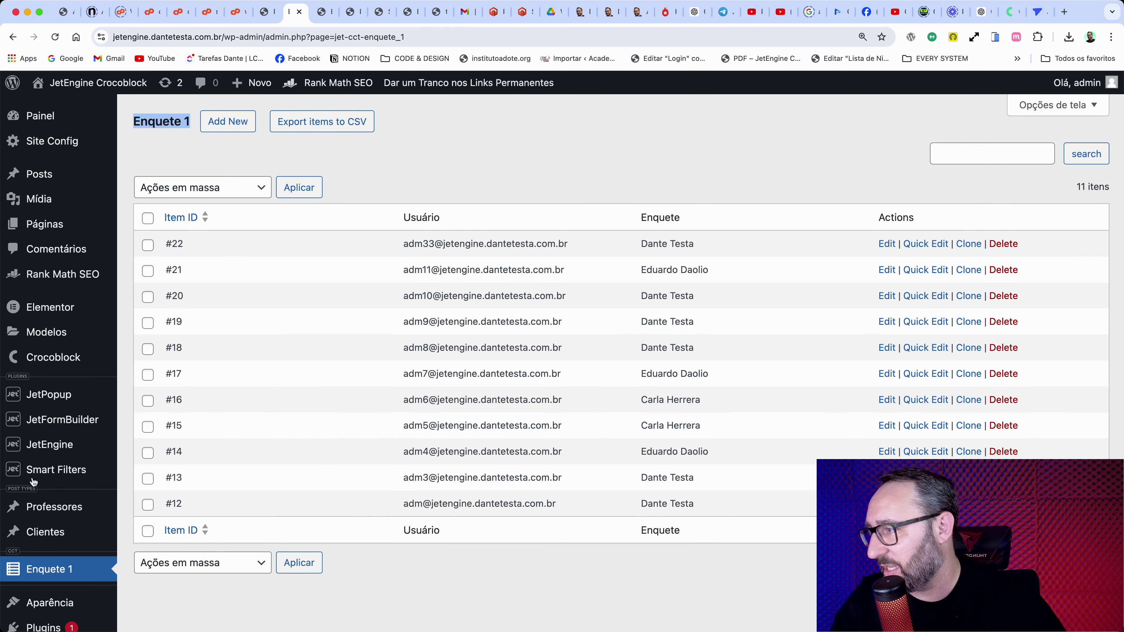
pyautogui.moveTo(50, 445)
pyautogui.click(166, 517)
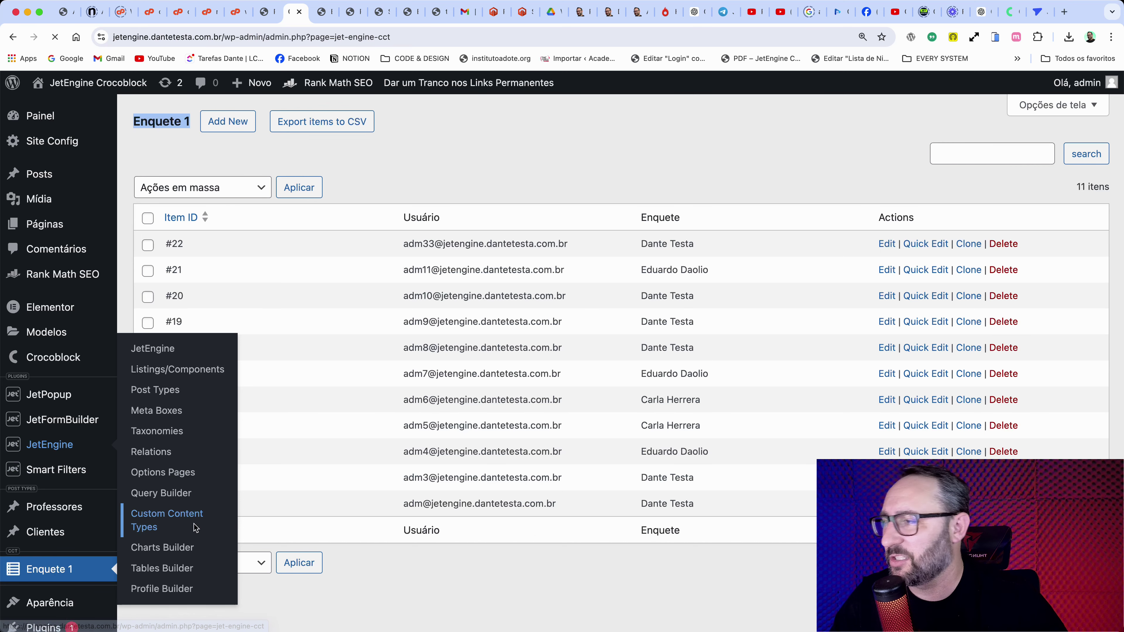
pyautogui.scroll(-3, 68, 507)
pyautogui.scroll(-1, 68, 507)
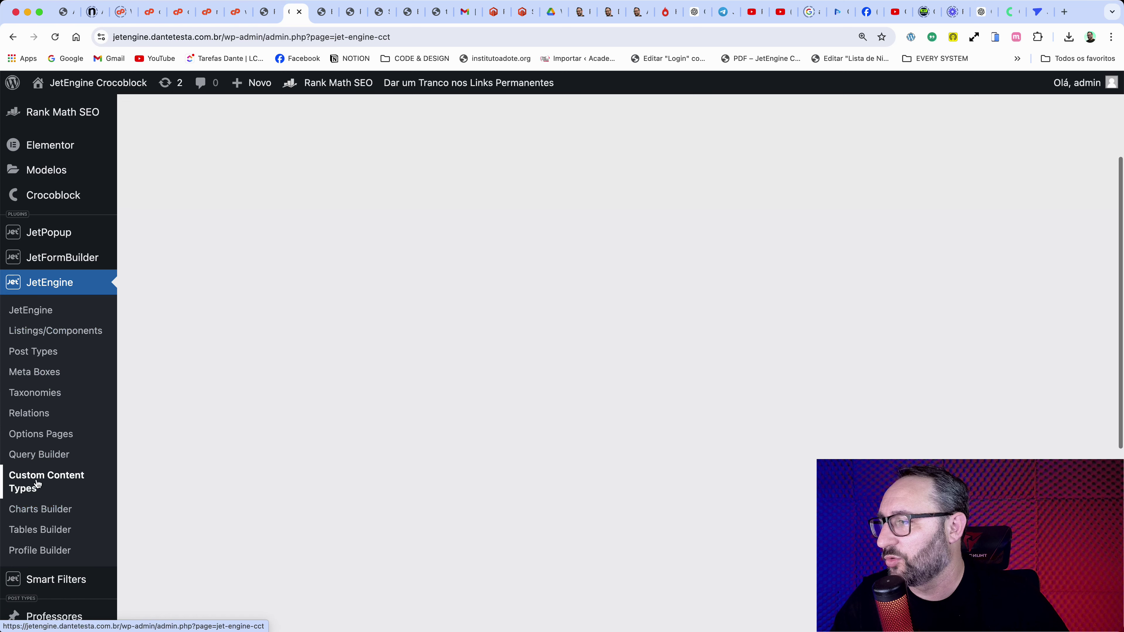
pyautogui.click(31, 312)
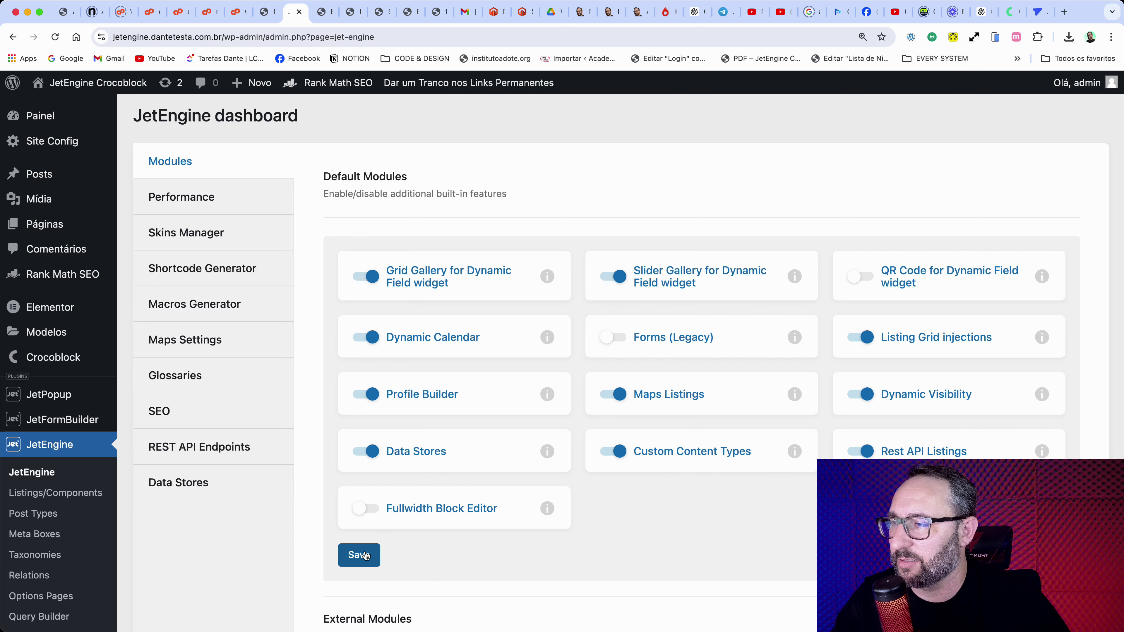
pyautogui.scroll(-5, 40, 545)
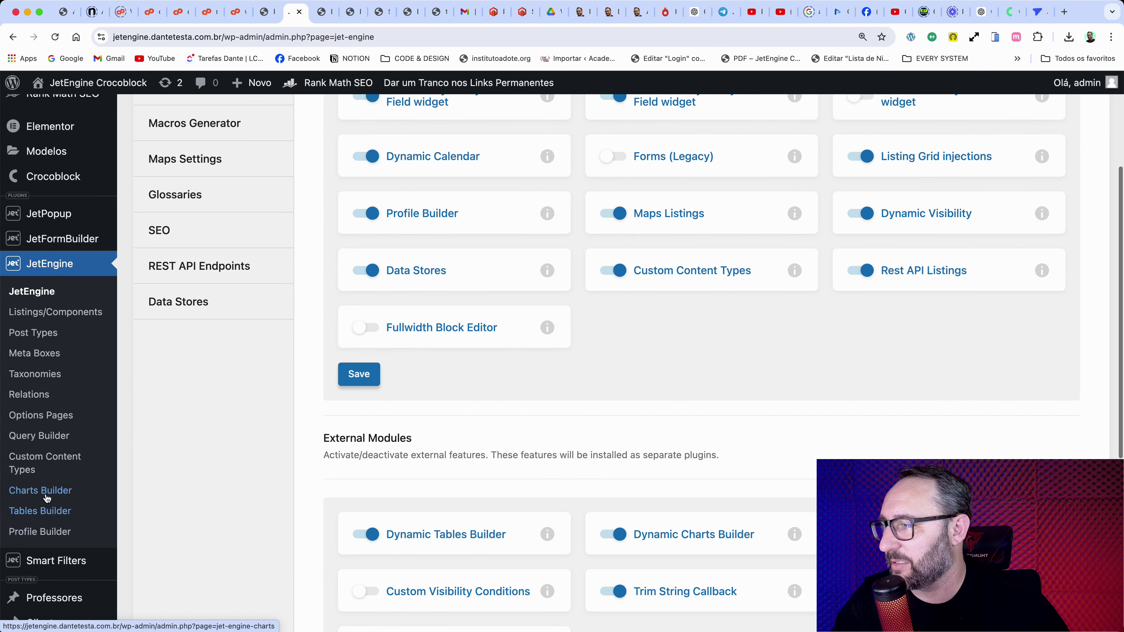
pyautogui.click(58, 462)
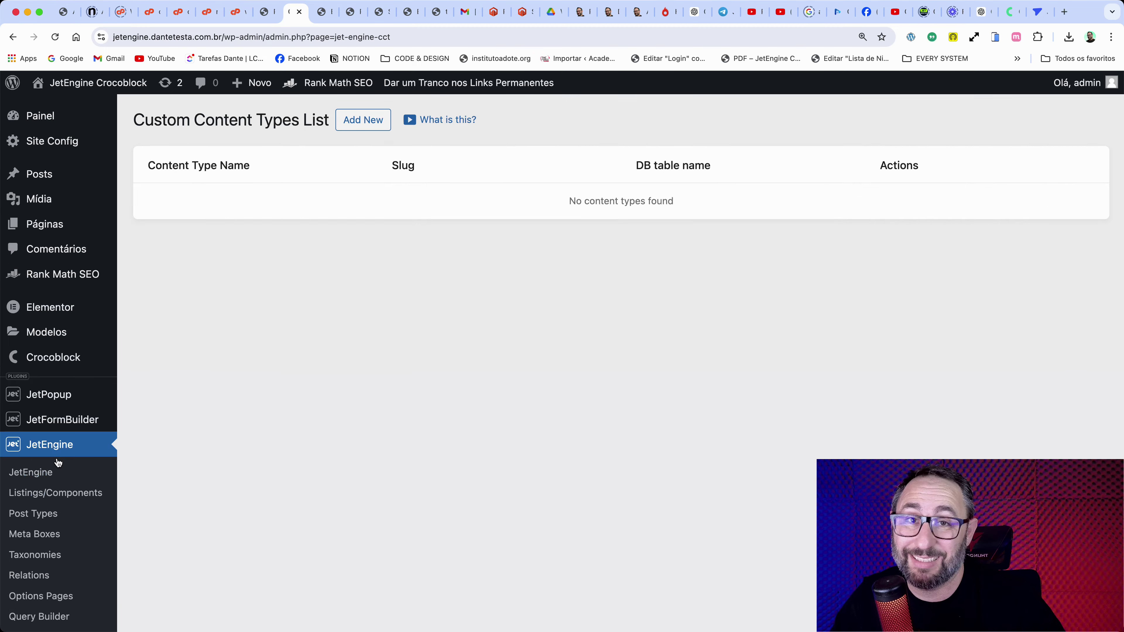
# Step: Add a content type named 'Enquete 2' with slug enquete_2 and table wpg2_jet_cct_enquete_2
pyautogui.click(363, 120)
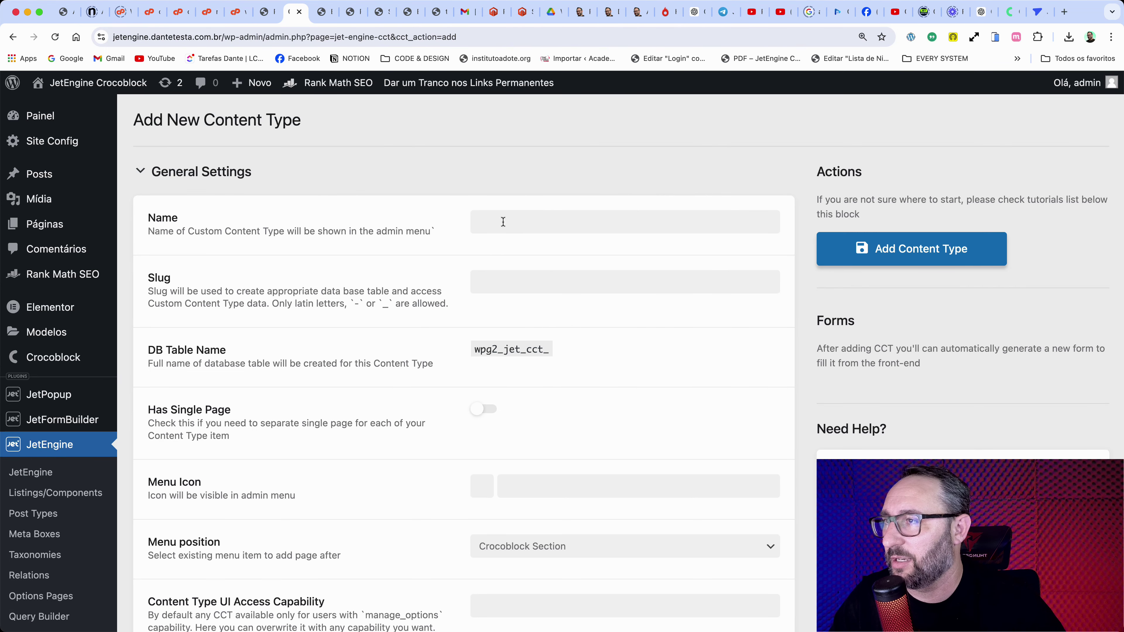
pyautogui.click(503, 222)
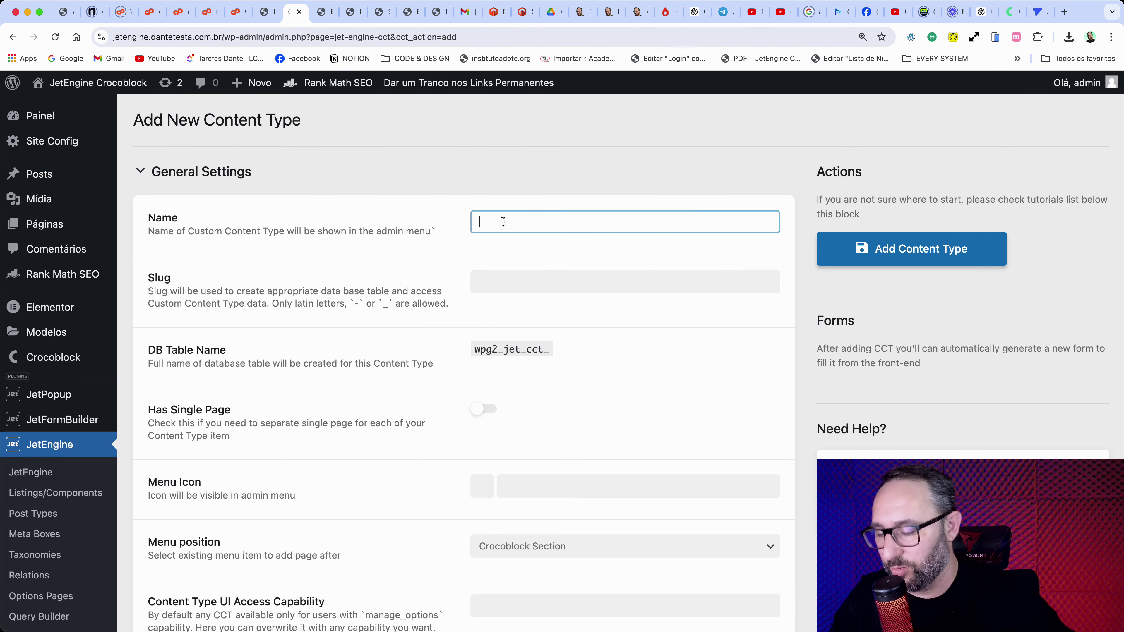
pyautogui.write('Enquete 2')
pyautogui.click(415, 308)
pyautogui.press('Tab')
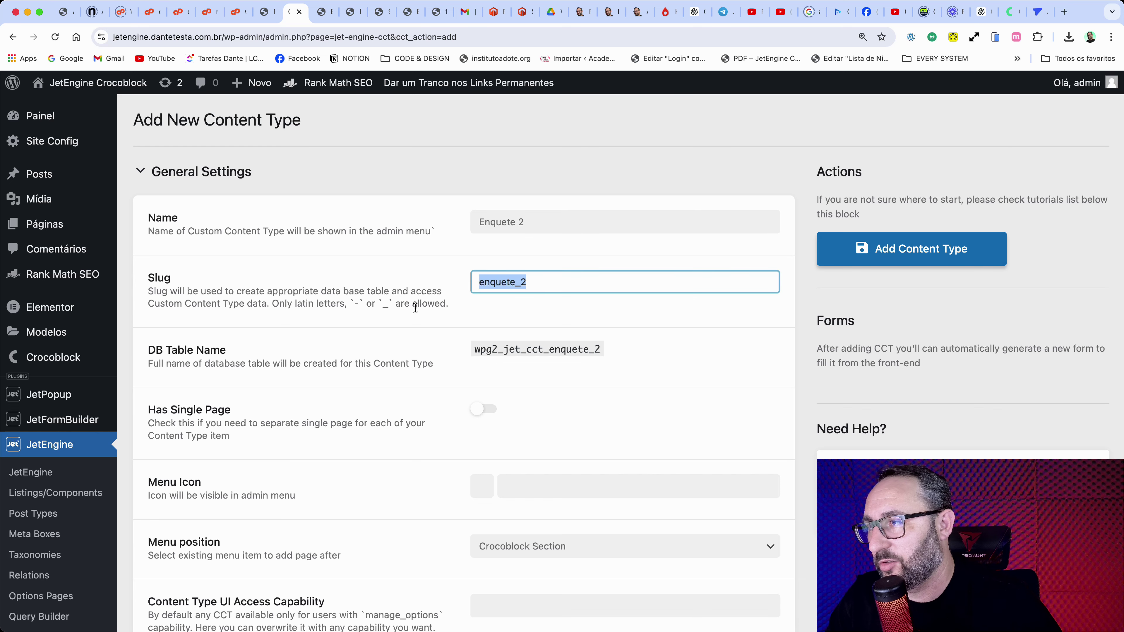
pyautogui.scroll(-5, 411, 314)
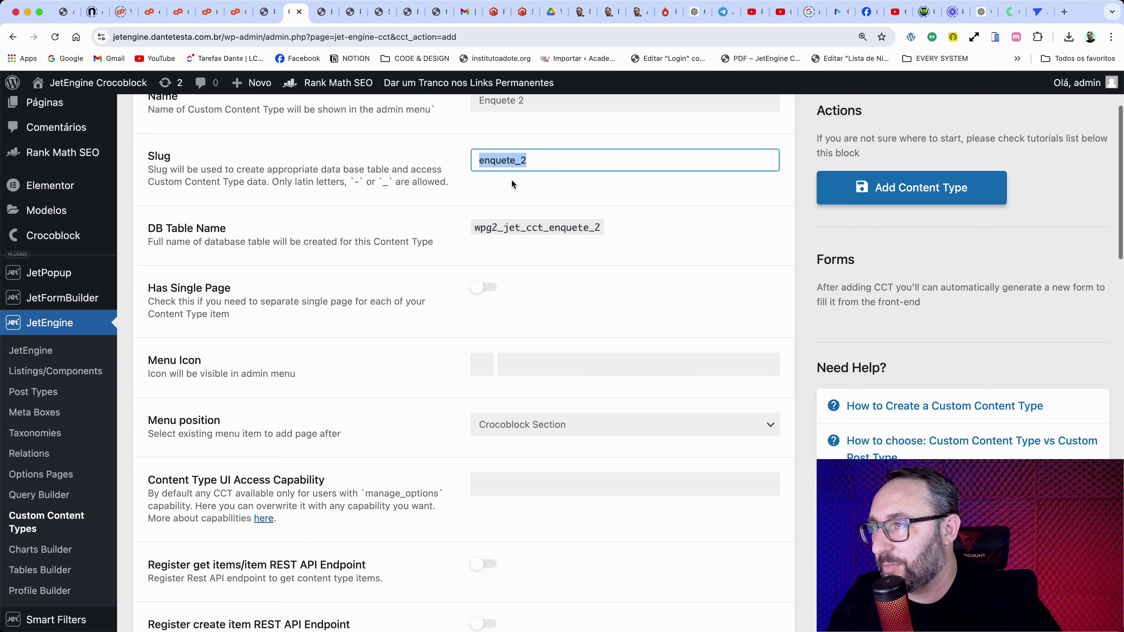
pyautogui.moveTo(557, 162); pyautogui.dragTo(453, 160)
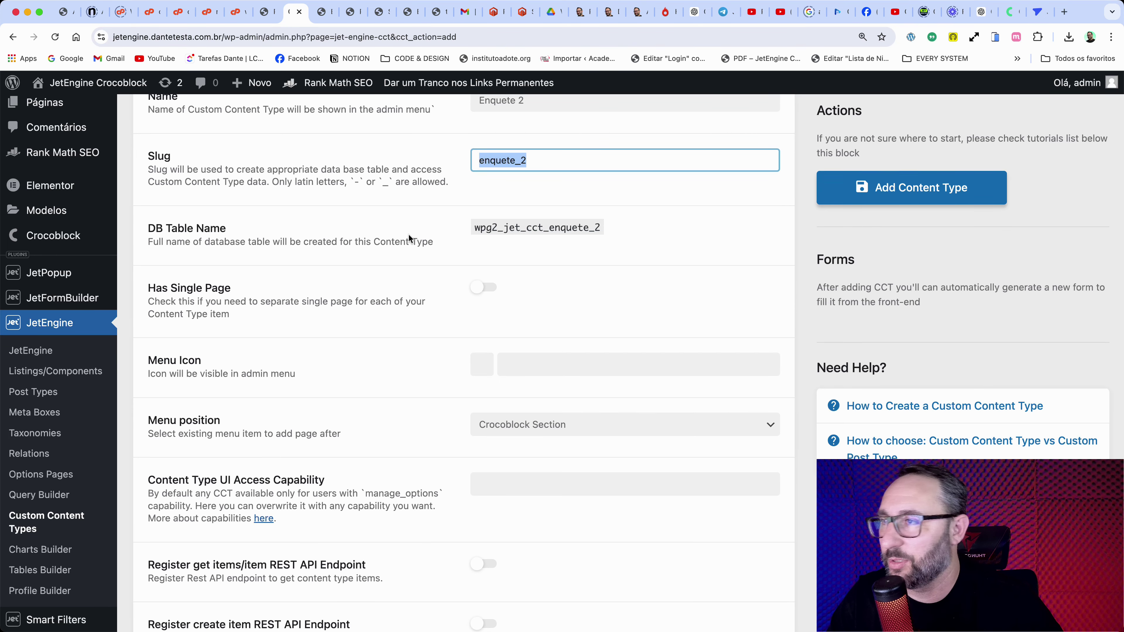
pyautogui.moveTo(474, 227); pyautogui.dragTo(602, 230)
pyautogui.moveTo(527, 160); pyautogui.dragTo(475, 164)
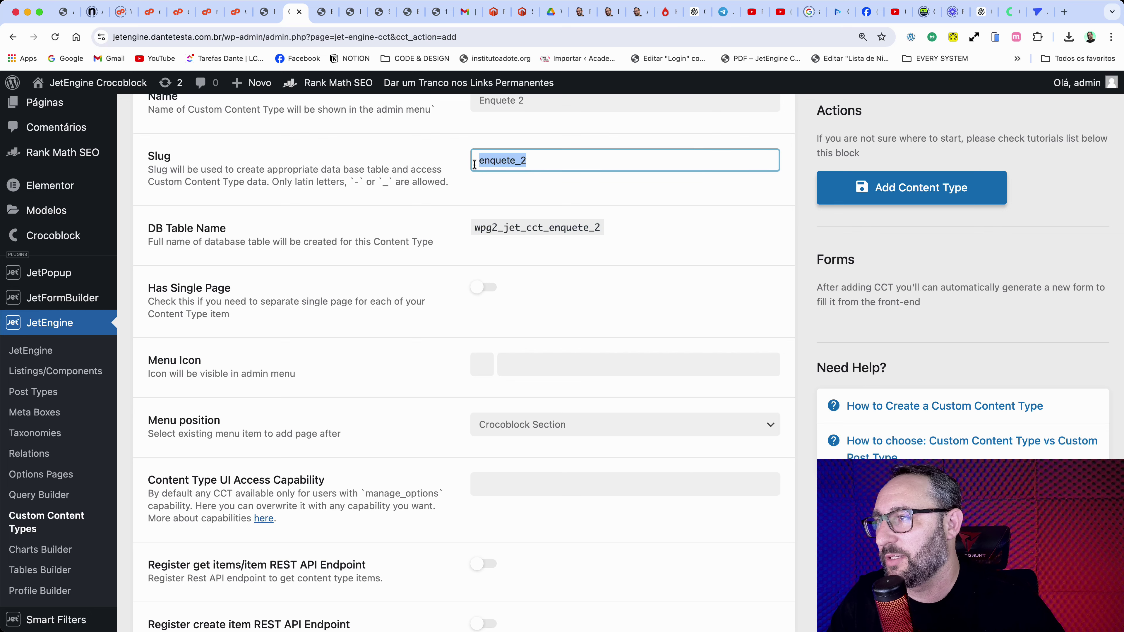
pyautogui.scroll(-8, 380, 288)
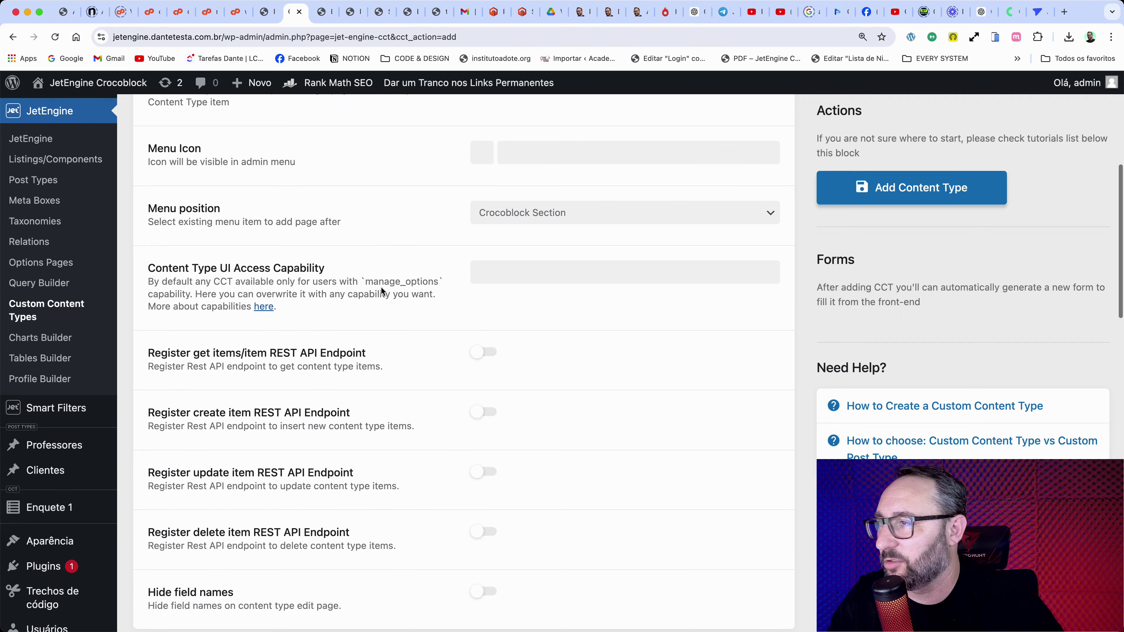
pyautogui.scroll(-5, 381, 291)
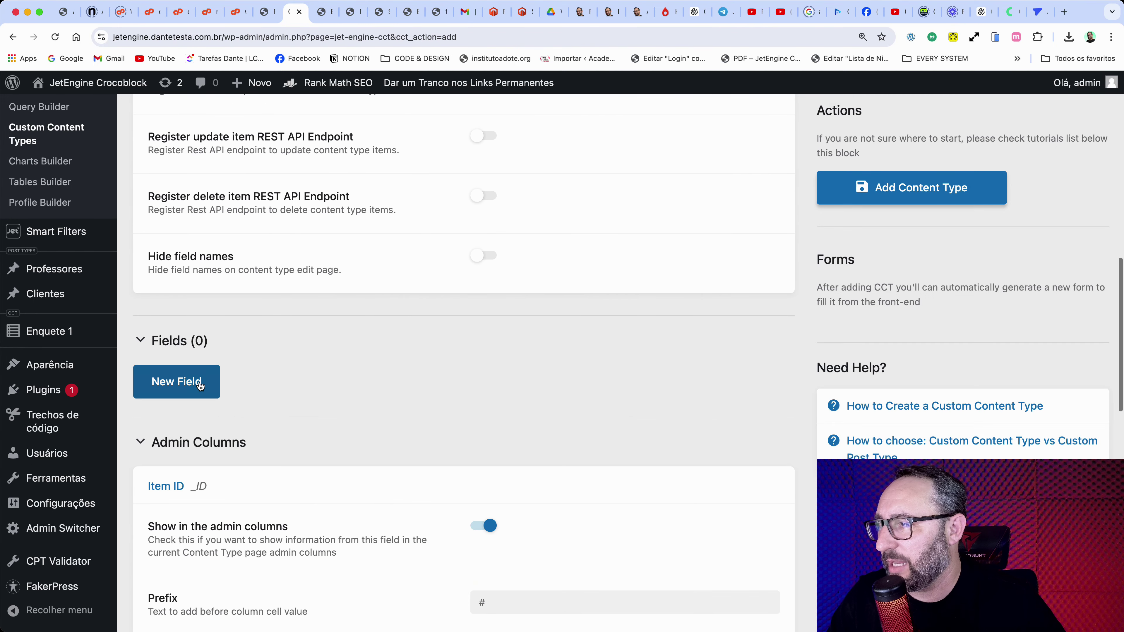
# Step: Add a Text field labelled 'Usuário' with Name/ID usuario, then collapse its settings
pyautogui.click(202, 378)
pyautogui.click(555, 427)
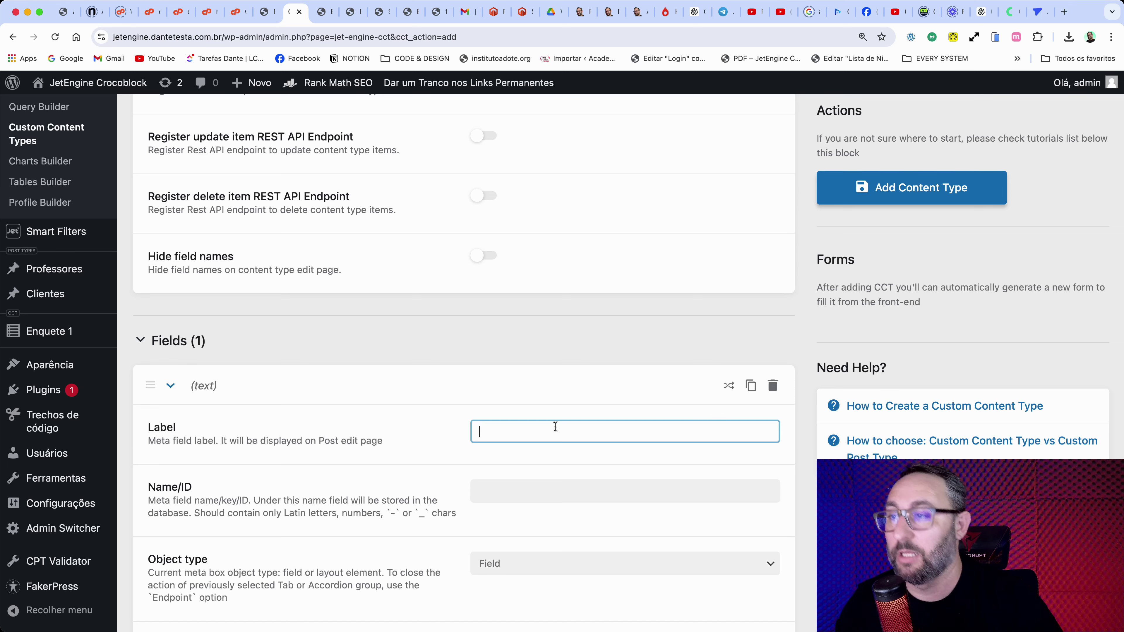
pyautogui.scroll(-3, 555, 427)
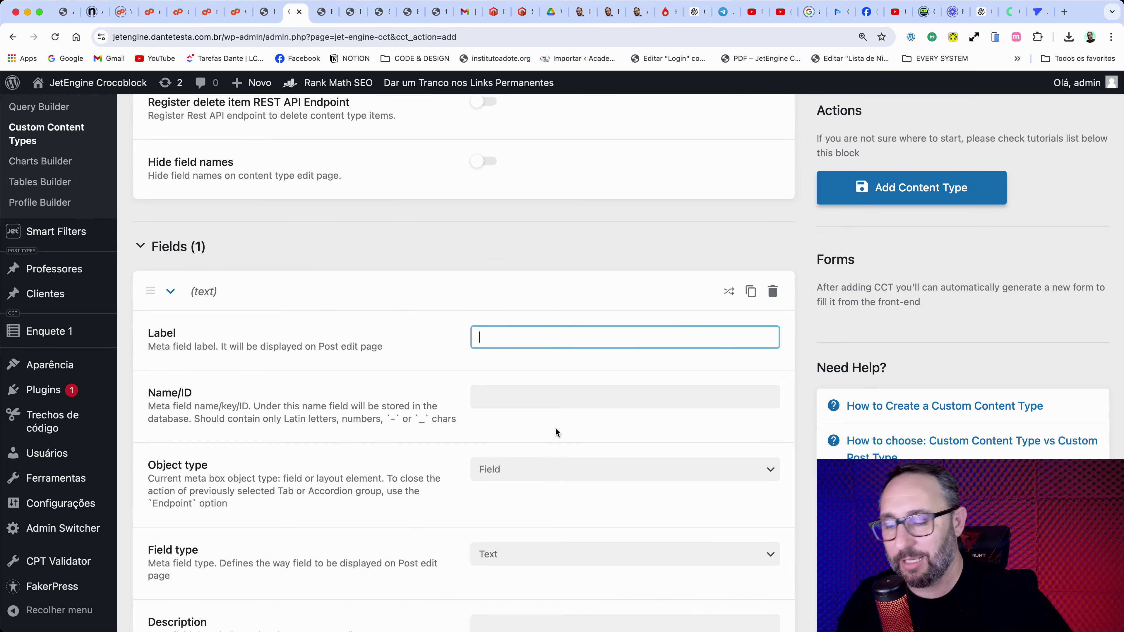
pyautogui.write('Usu')
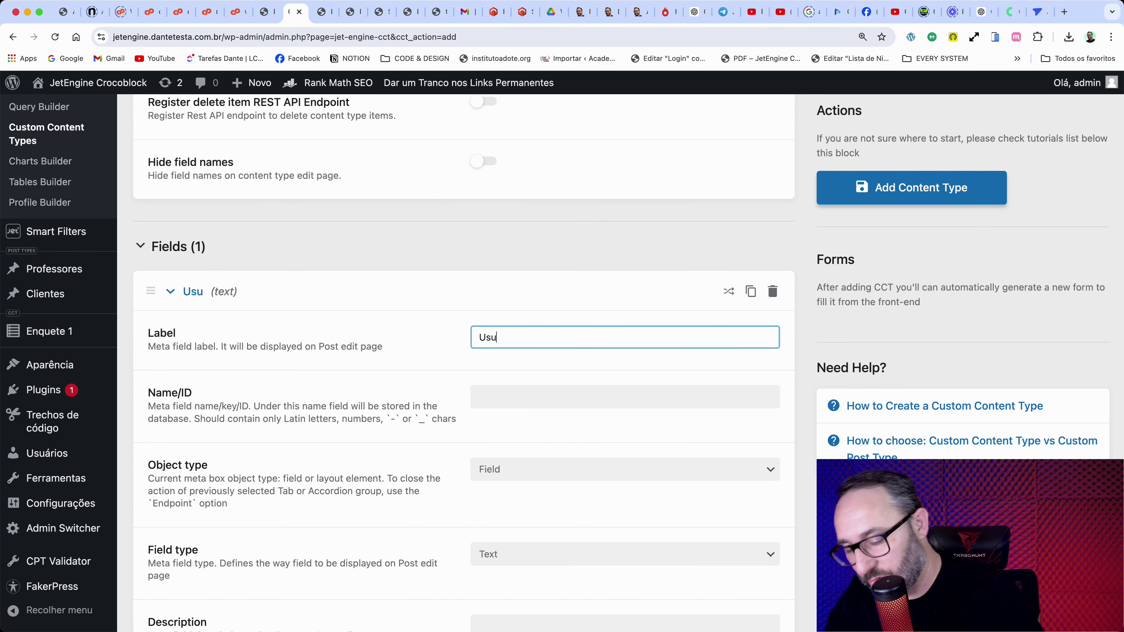
pyautogui.write('ário')
pyautogui.press('Tab')
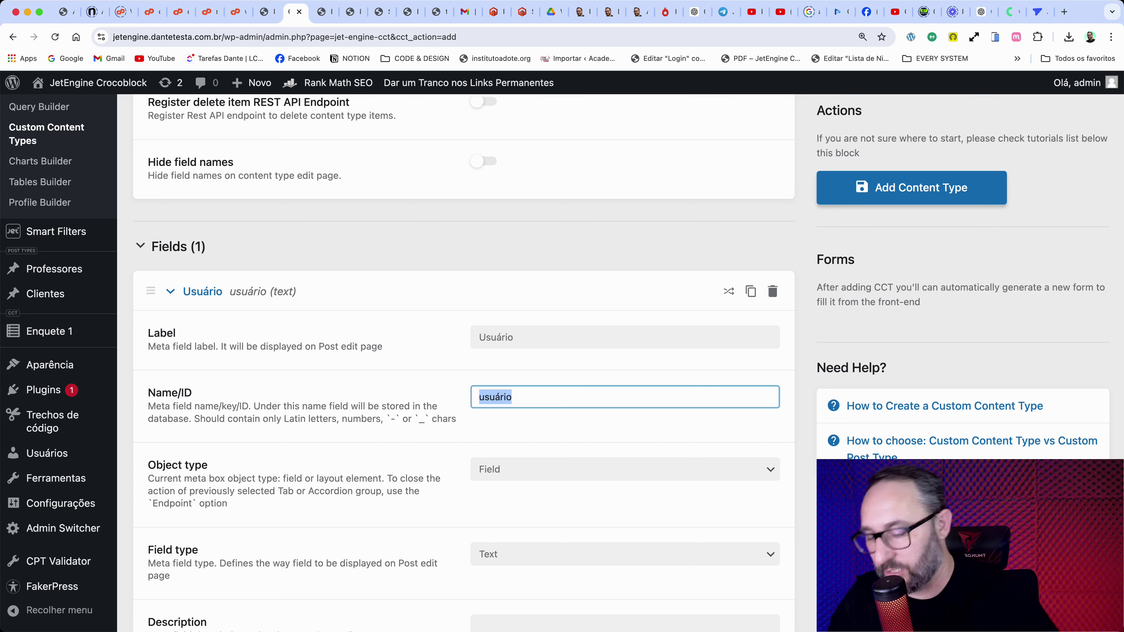
pyautogui.write('usuario')
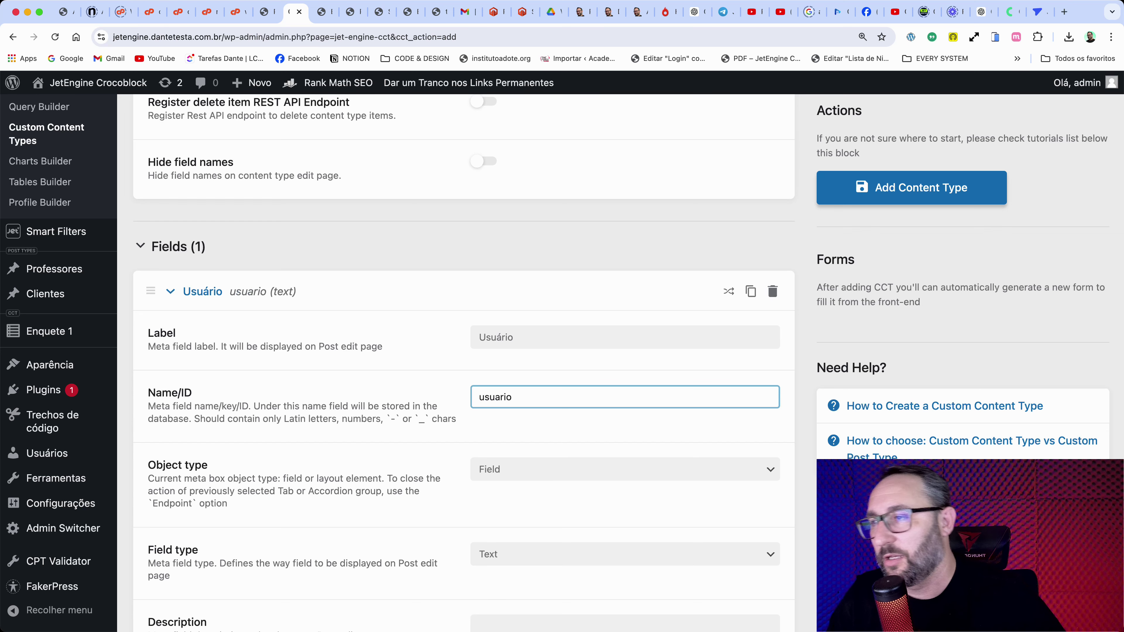
pyautogui.click(588, 436)
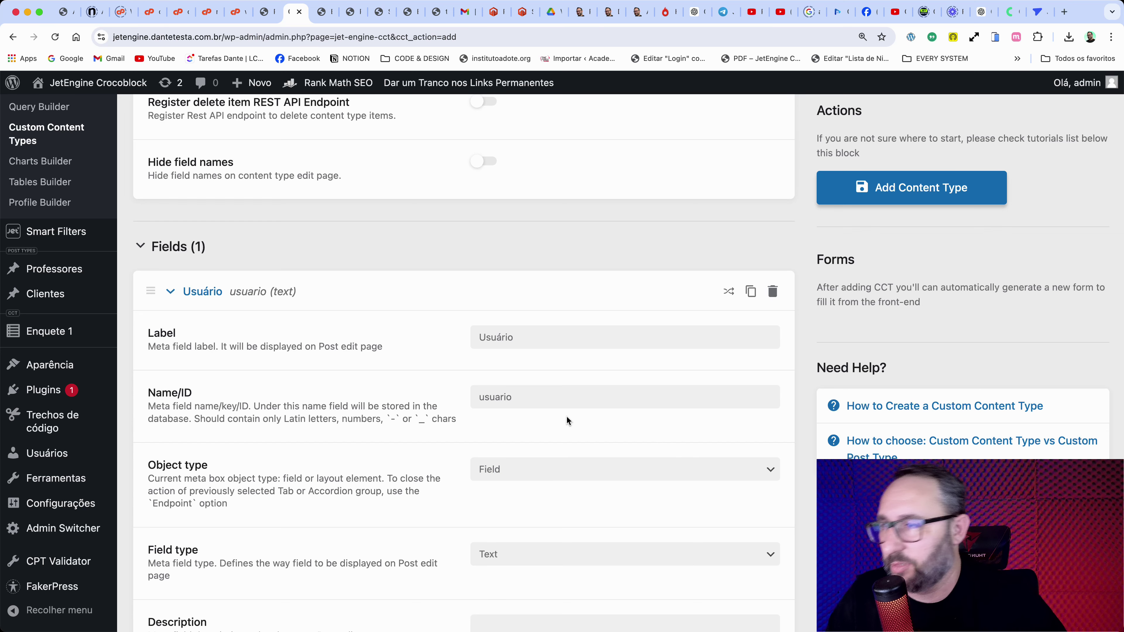
pyautogui.scroll(-2, 567, 416)
pyautogui.scroll(-1, 568, 421)
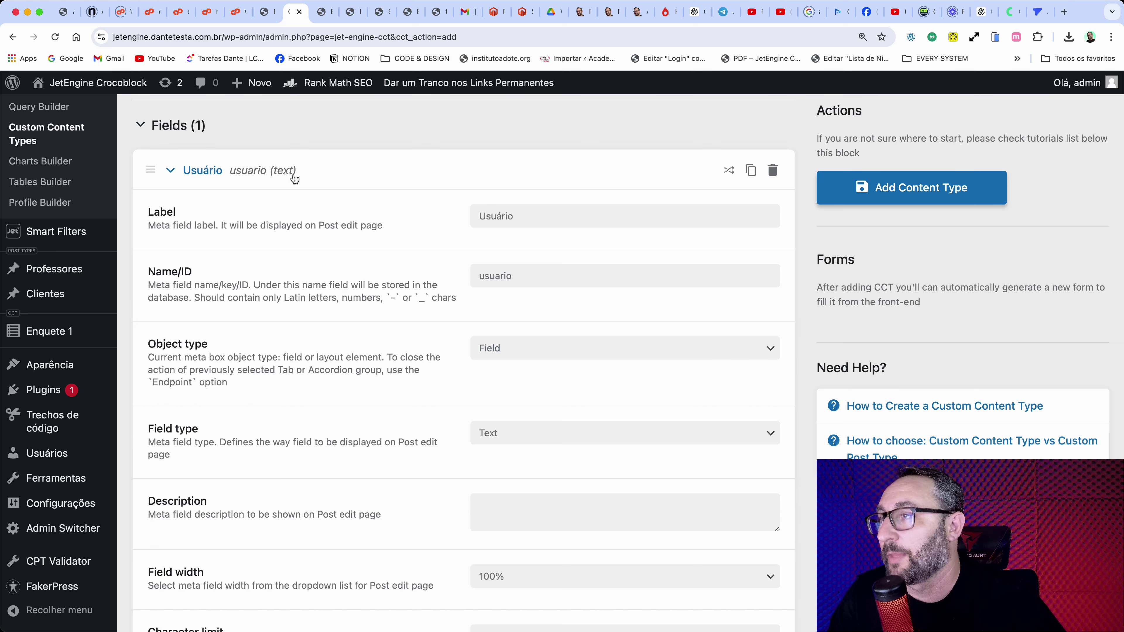
pyautogui.click(260, 178)
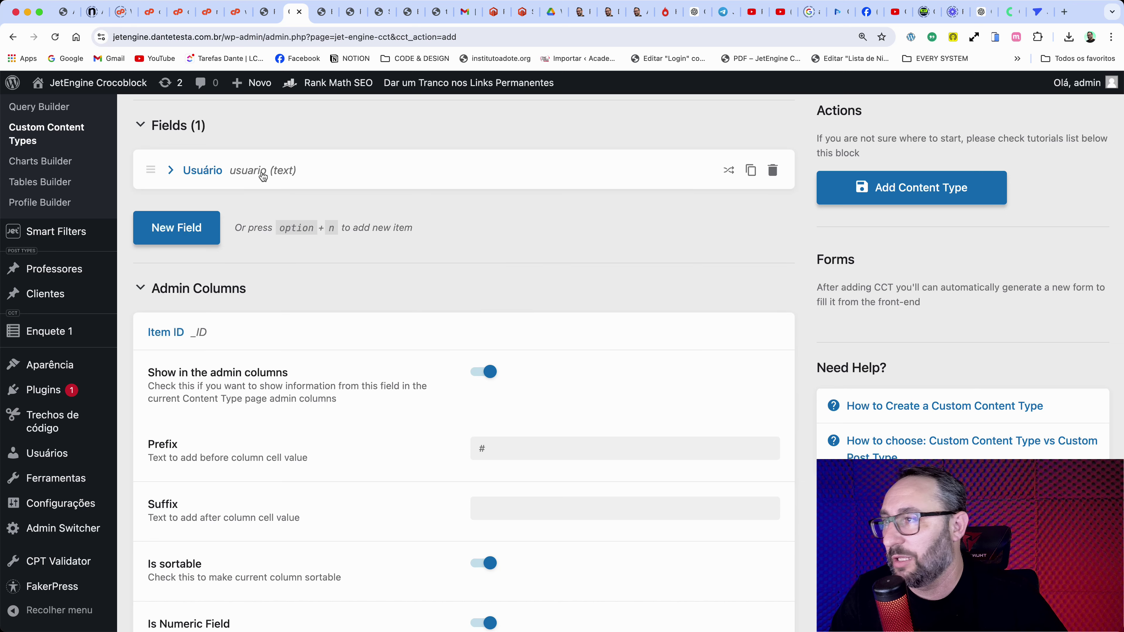
# Step: Add a second field labelled 'Enquete' with ID enquete and make it a Radio field
pyautogui.click(189, 232)
pyautogui.click(487, 271)
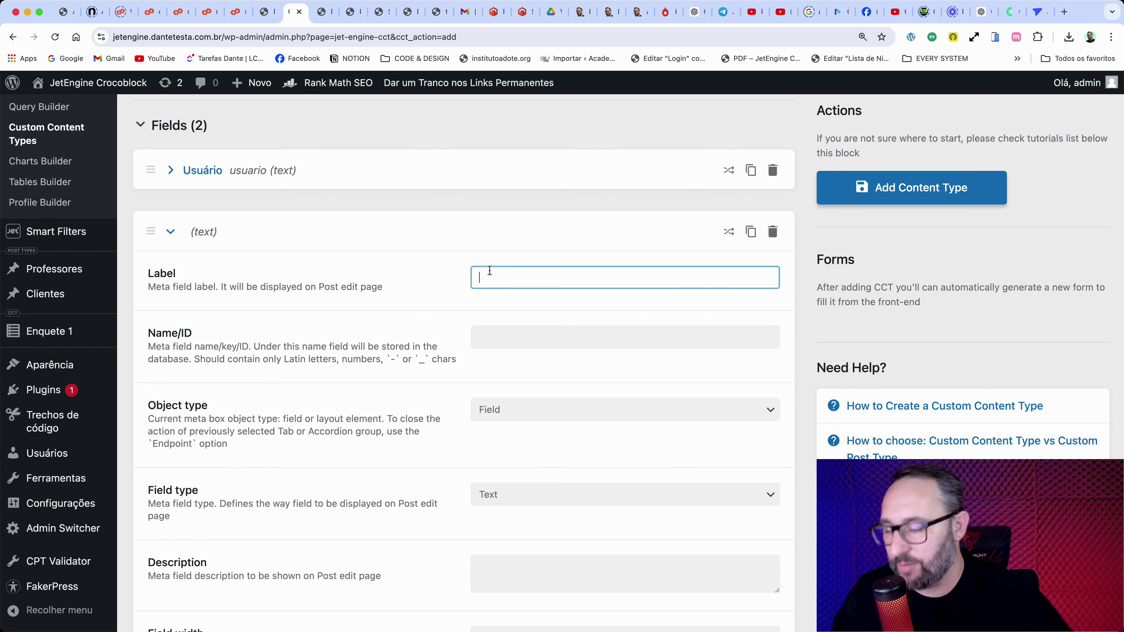
pyautogui.write('Enquete')
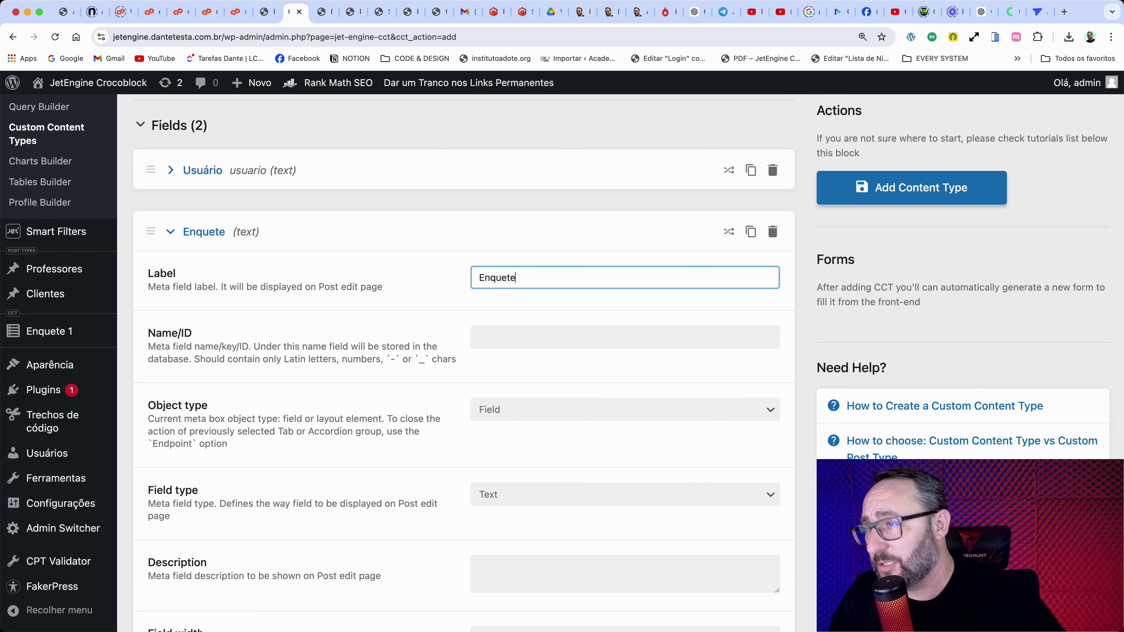
pyautogui.click(565, 332)
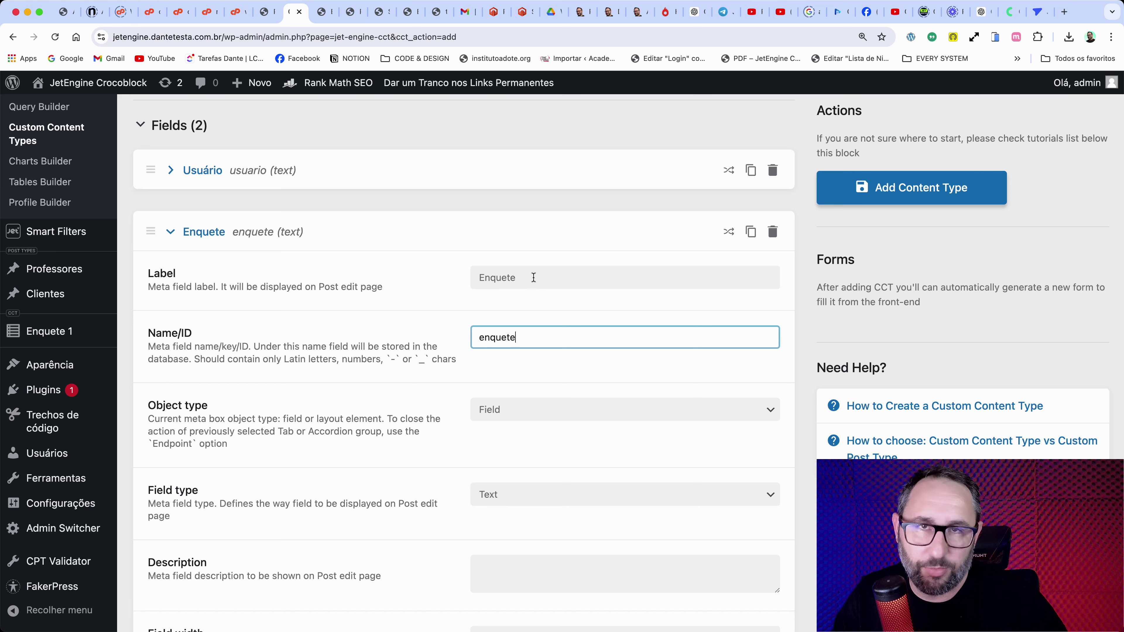
pyautogui.doubleClick(502, 341)
pyautogui.click(562, 339)
pyautogui.moveTo(512, 272); pyautogui.dragTo(477, 275)
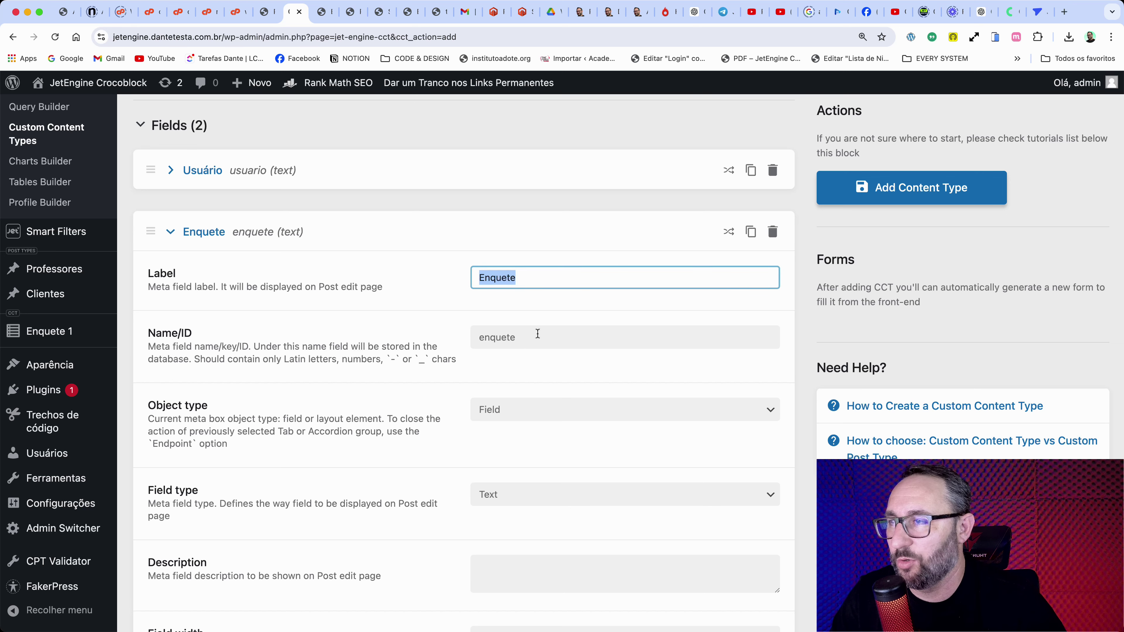
pyautogui.scroll(-3, 565, 421)
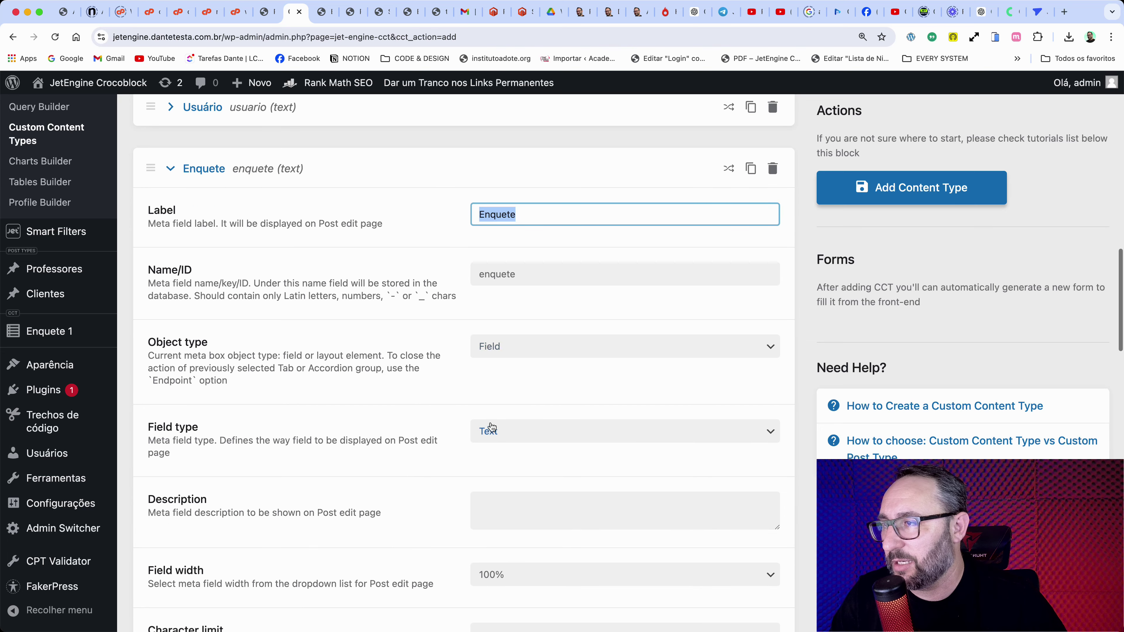
pyautogui.click(514, 432)
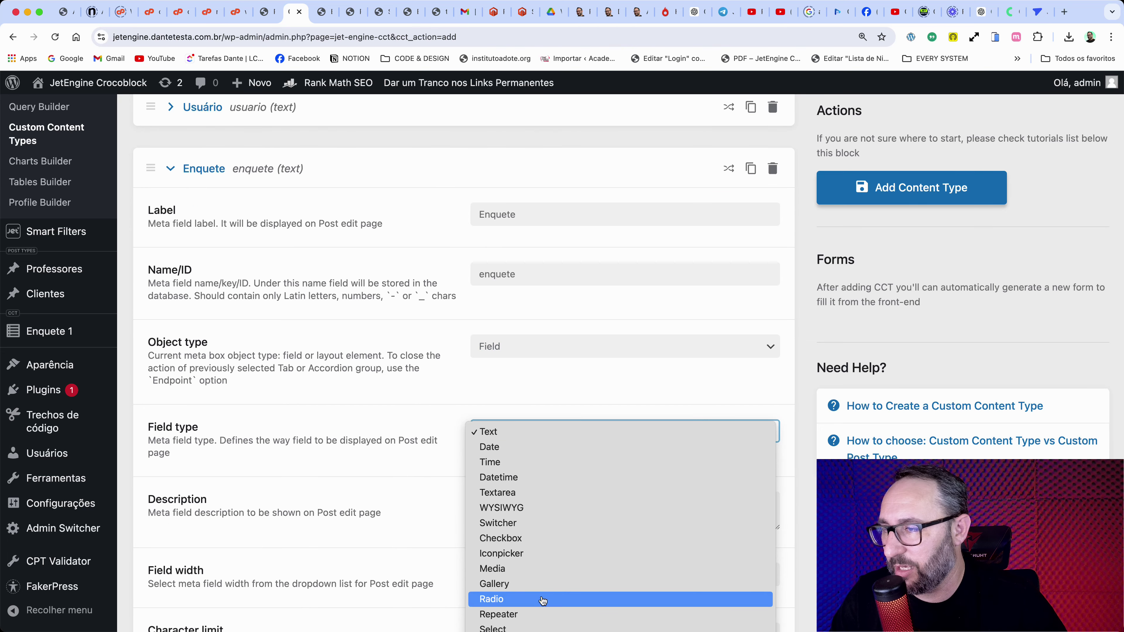
pyautogui.click(491, 599)
pyautogui.scroll(-2, 392, 397)
pyautogui.scroll(-2, 392, 397)
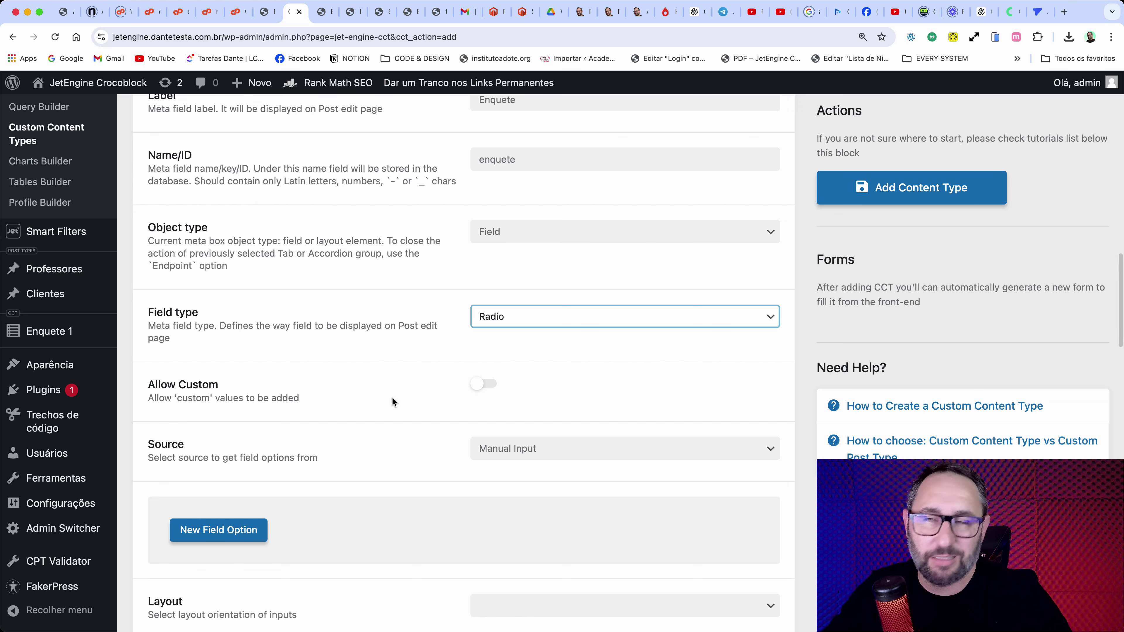
pyautogui.scroll(-2, 398, 397)
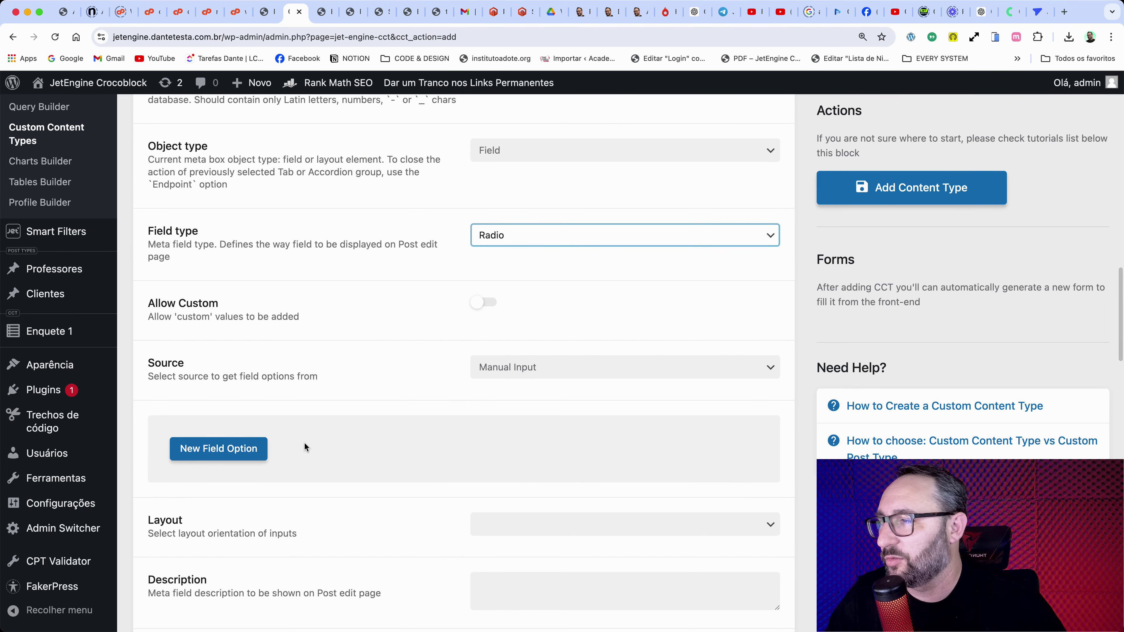
pyautogui.scroll(-1, 303, 445)
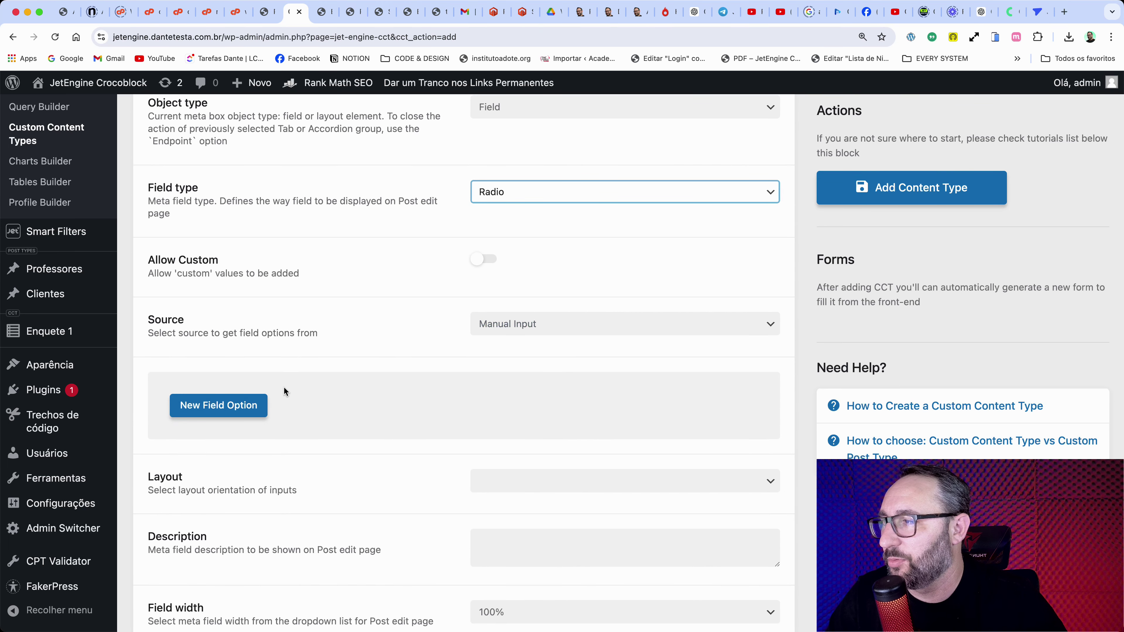
# Step: Give the radio field the options Carro, Moto and Avião with a vertical layout
pyautogui.click(257, 406)
pyautogui.scroll(-3, 398, 414)
pyautogui.click(523, 365)
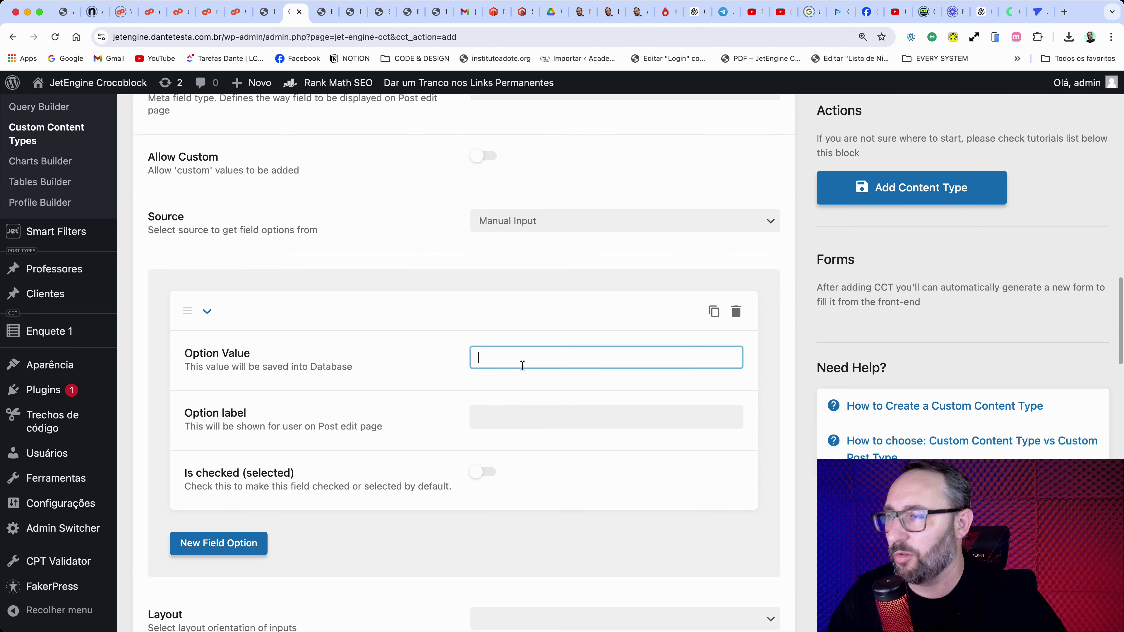
pyautogui.write('Carro')
pyautogui.click(523, 420)
pyautogui.write('Carro')
pyautogui.click(257, 313)
pyautogui.click(257, 362)
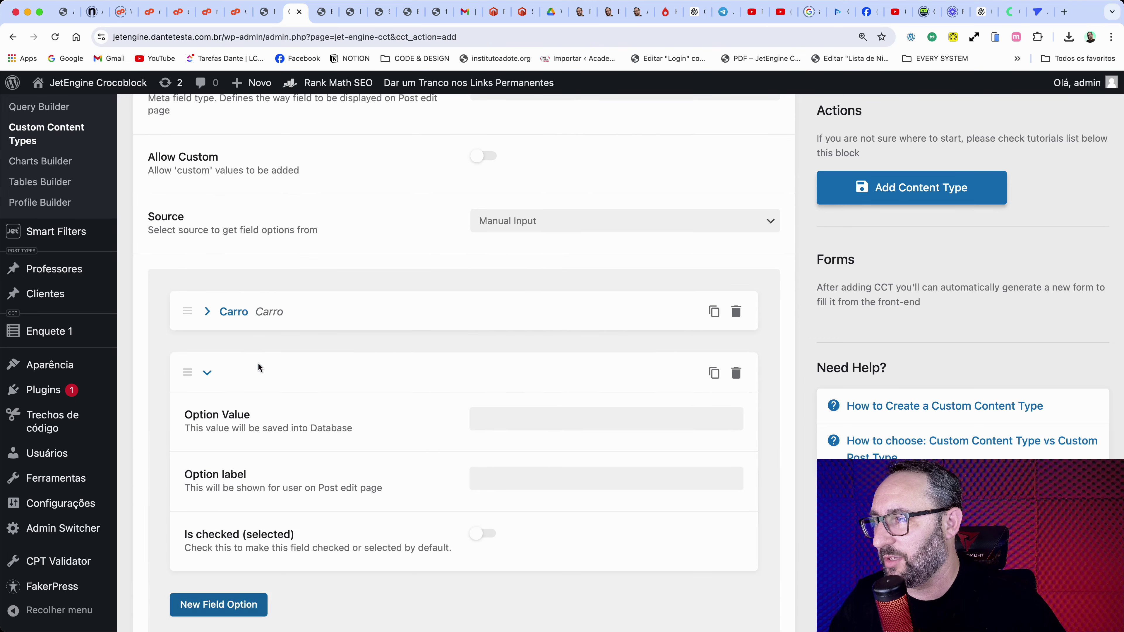
pyautogui.click(550, 418)
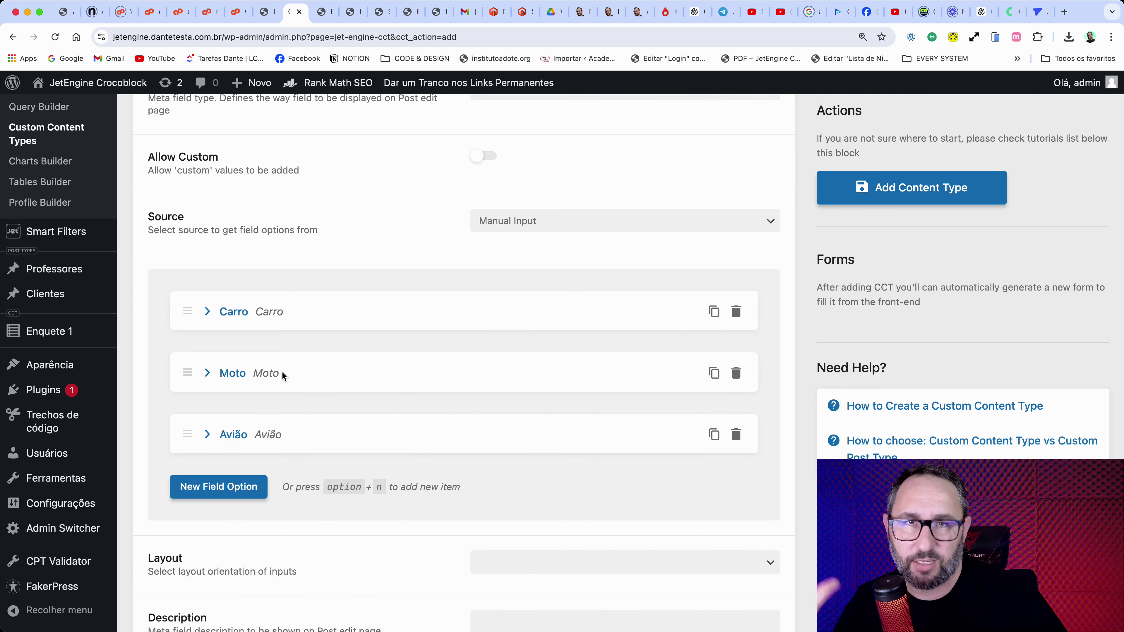
pyautogui.scroll(-6, 368, 373)
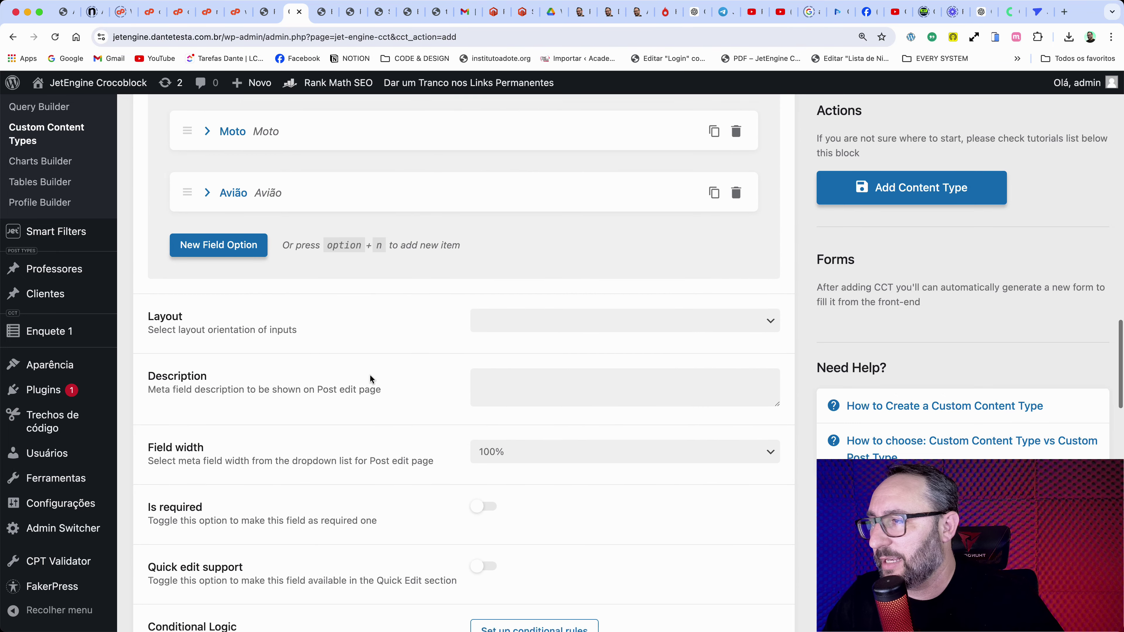
pyautogui.click(513, 288)
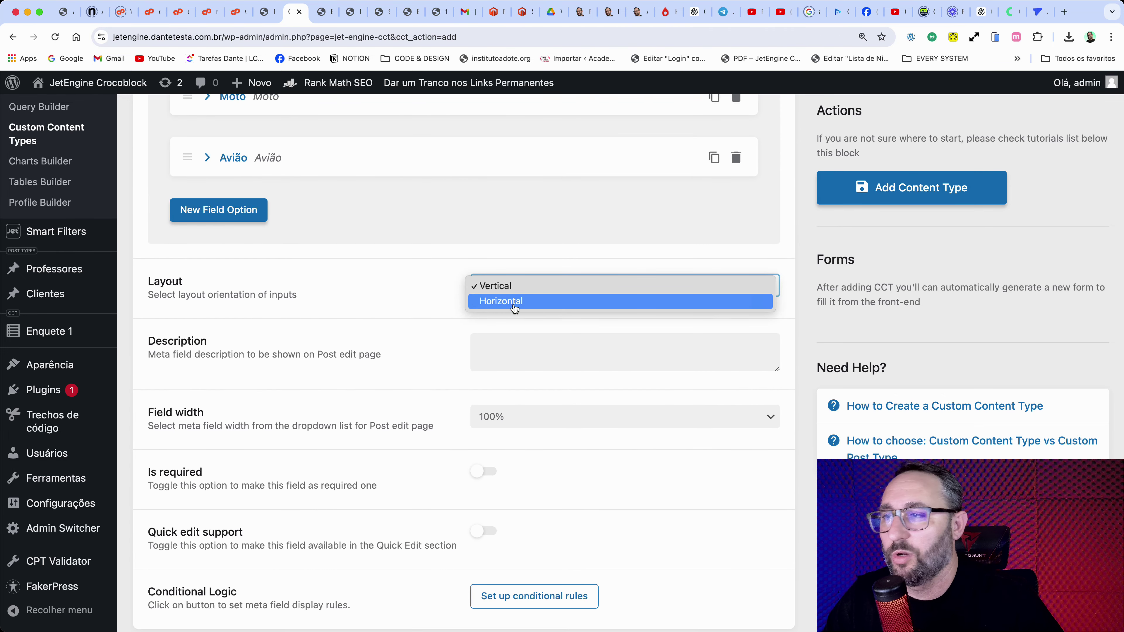
pyautogui.click(516, 294)
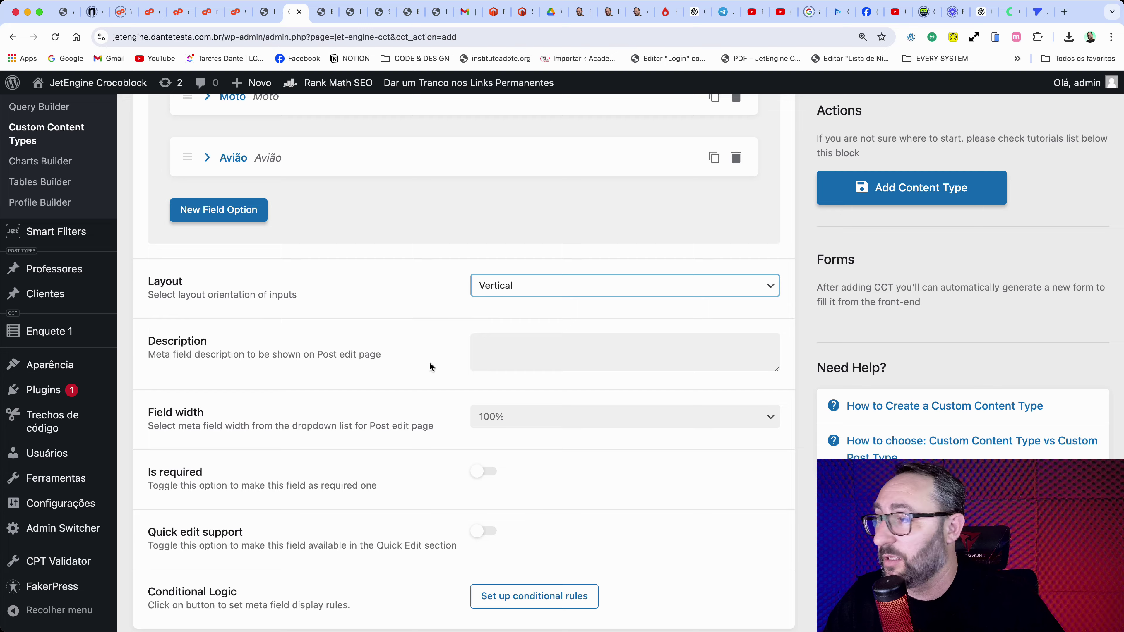
# Step: Show Usuário and Enquete as admin columns and save the Enquete 2 content type
pyautogui.scroll(-5, 429, 362)
pyautogui.scroll(-10, 426, 368)
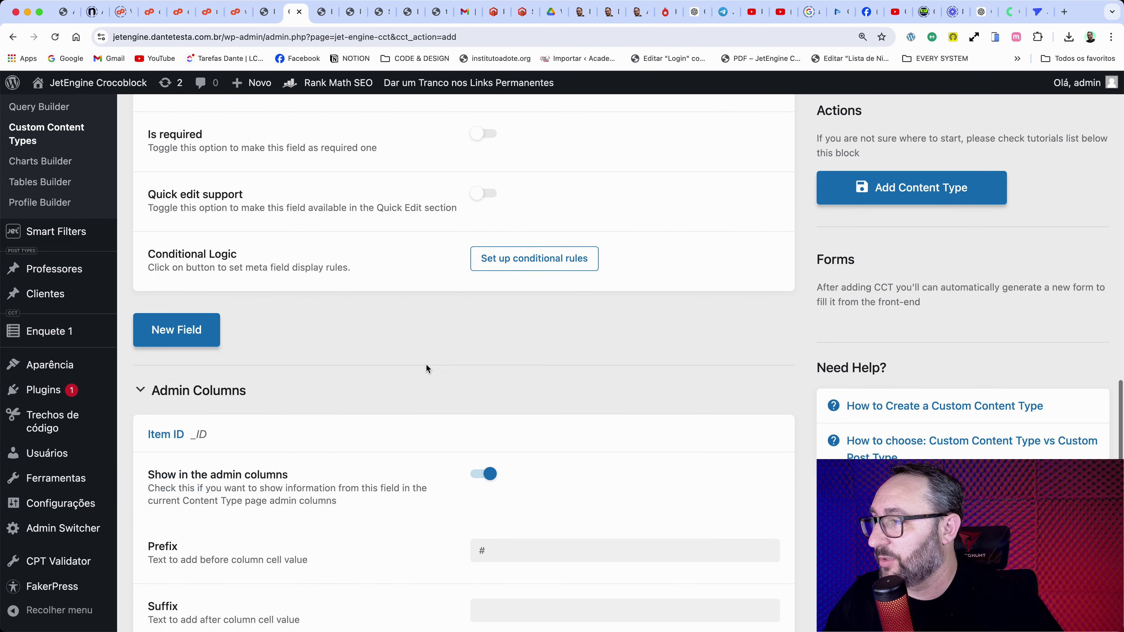
pyautogui.scroll(-3, 426, 368)
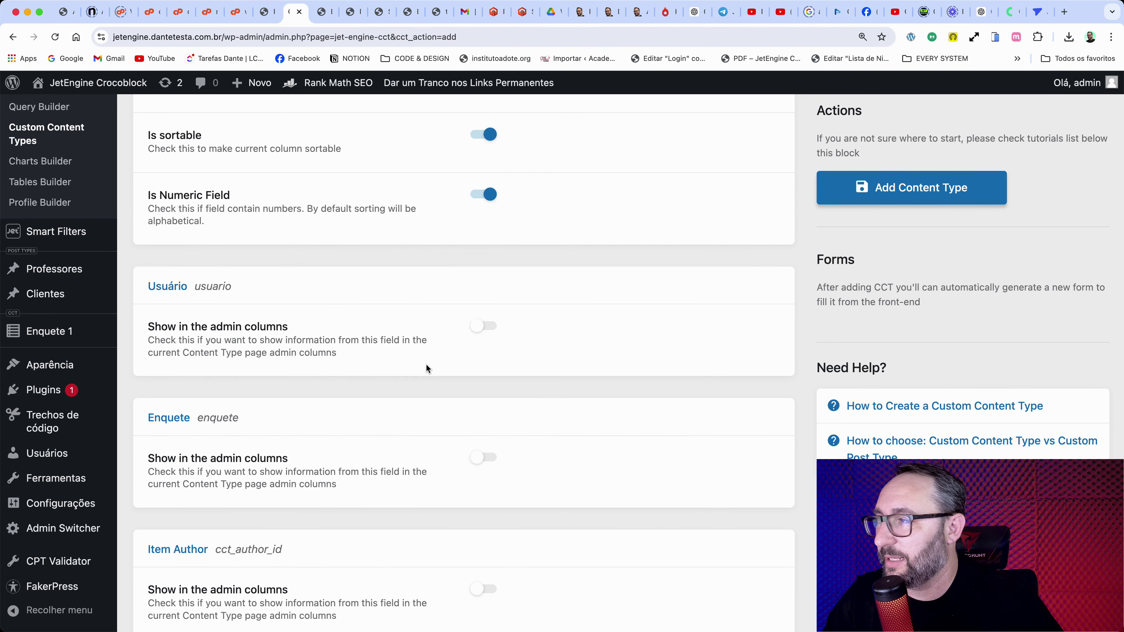
pyautogui.click(484, 323)
pyautogui.scroll(-5, 389, 381)
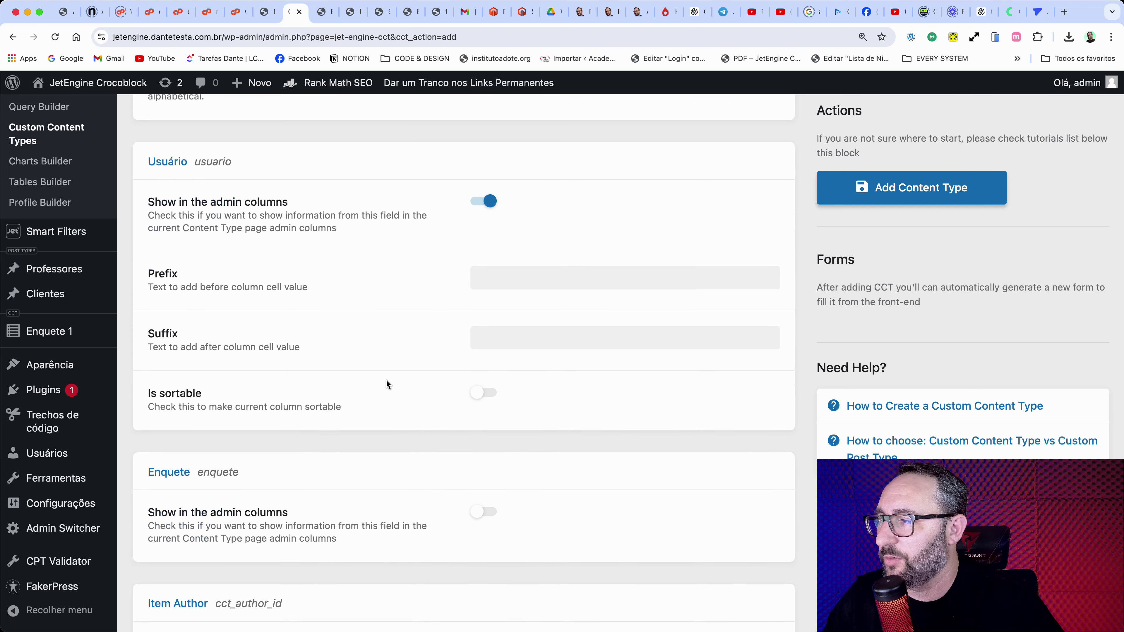
pyautogui.click(479, 435)
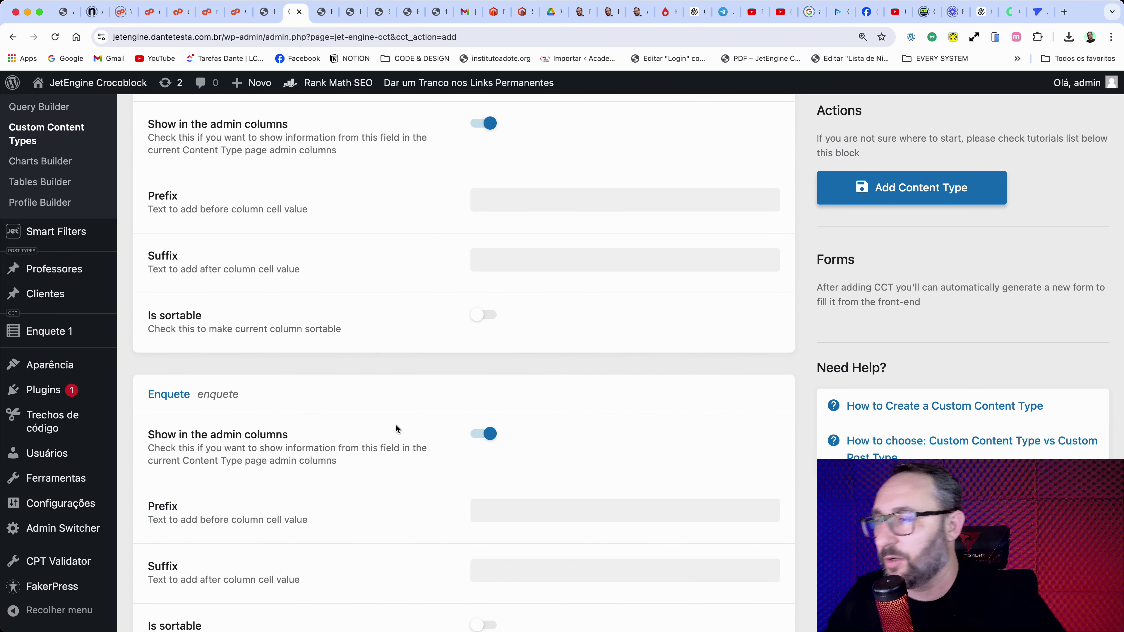
pyautogui.scroll(-6, 395, 427)
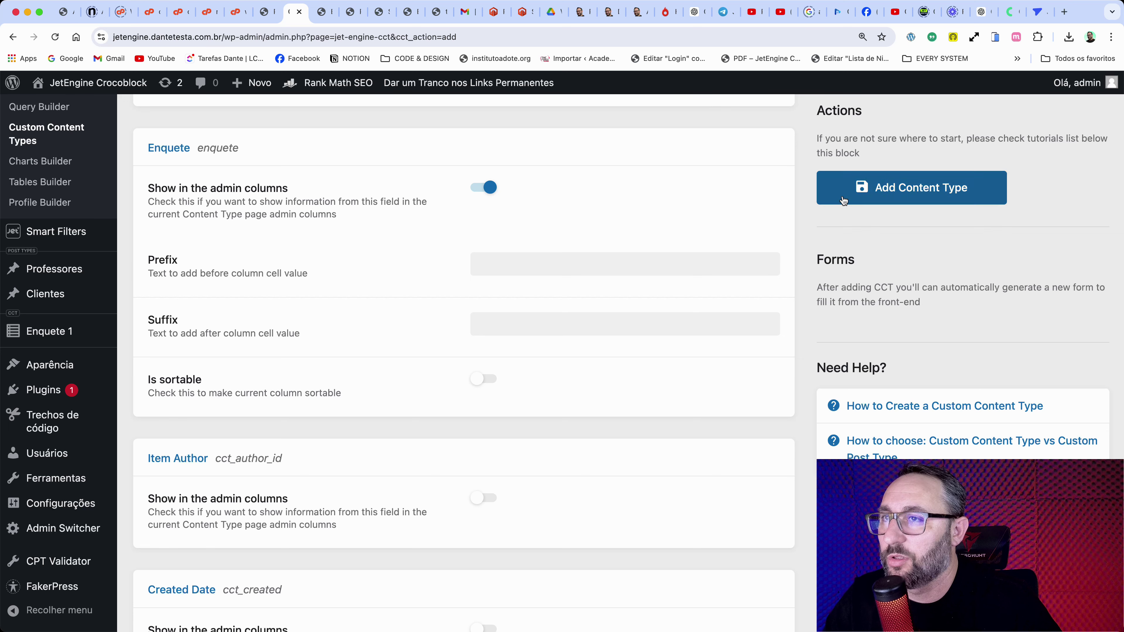
pyautogui.click(844, 200)
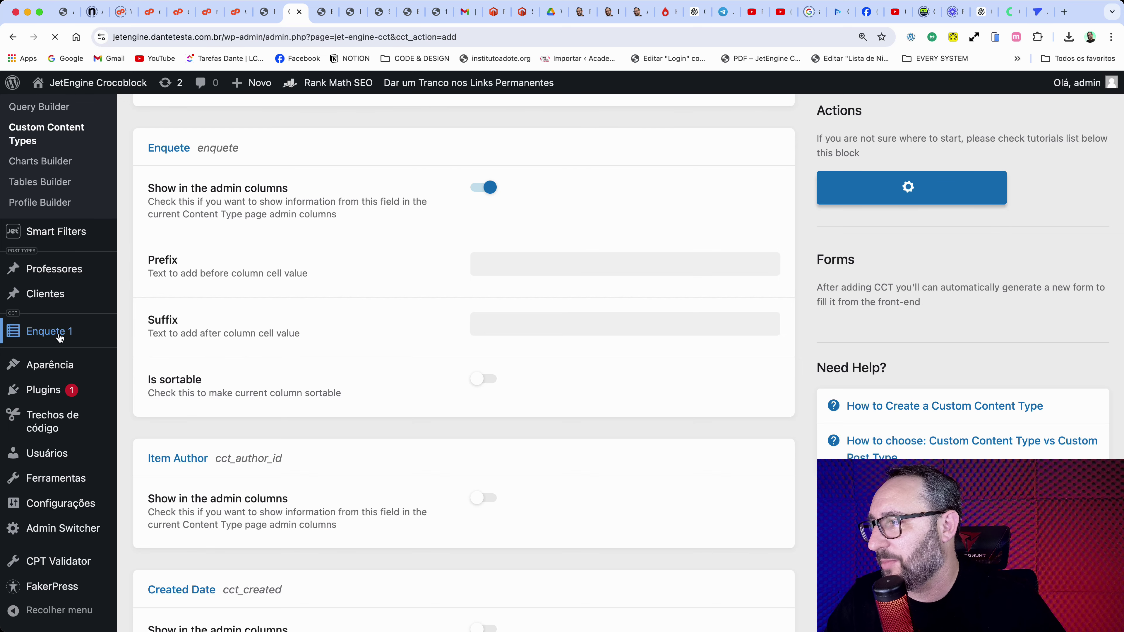
pyautogui.scroll(-10, 49, 489)
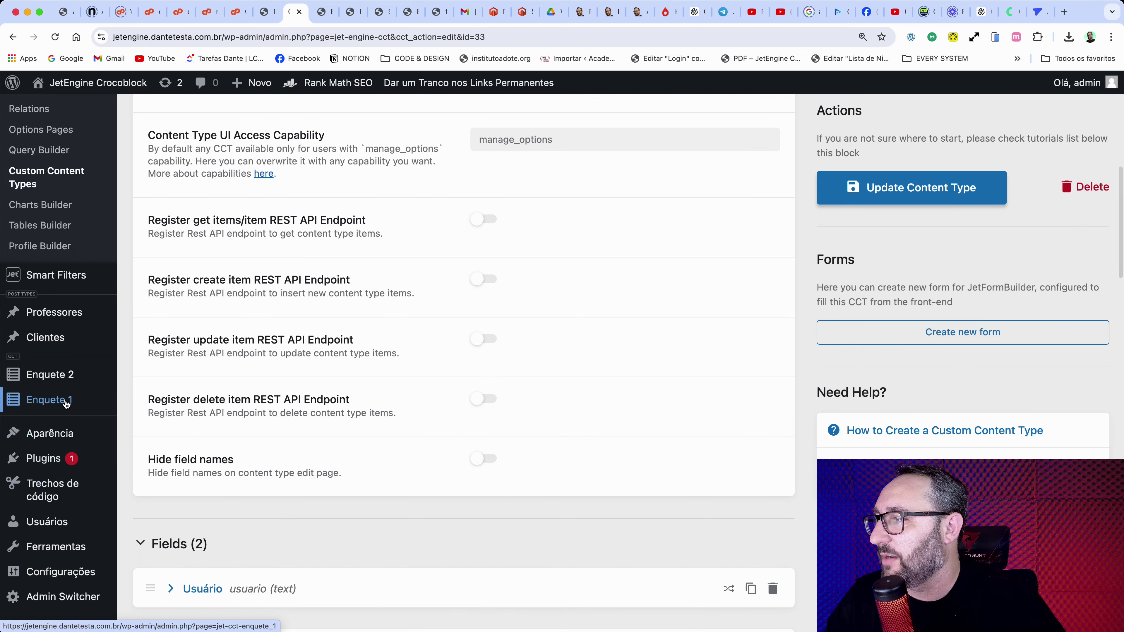
# Step: Add an Enquete 2 item with a user's e-mail as Usuário and Carro as the vote
pyautogui.click(53, 378)
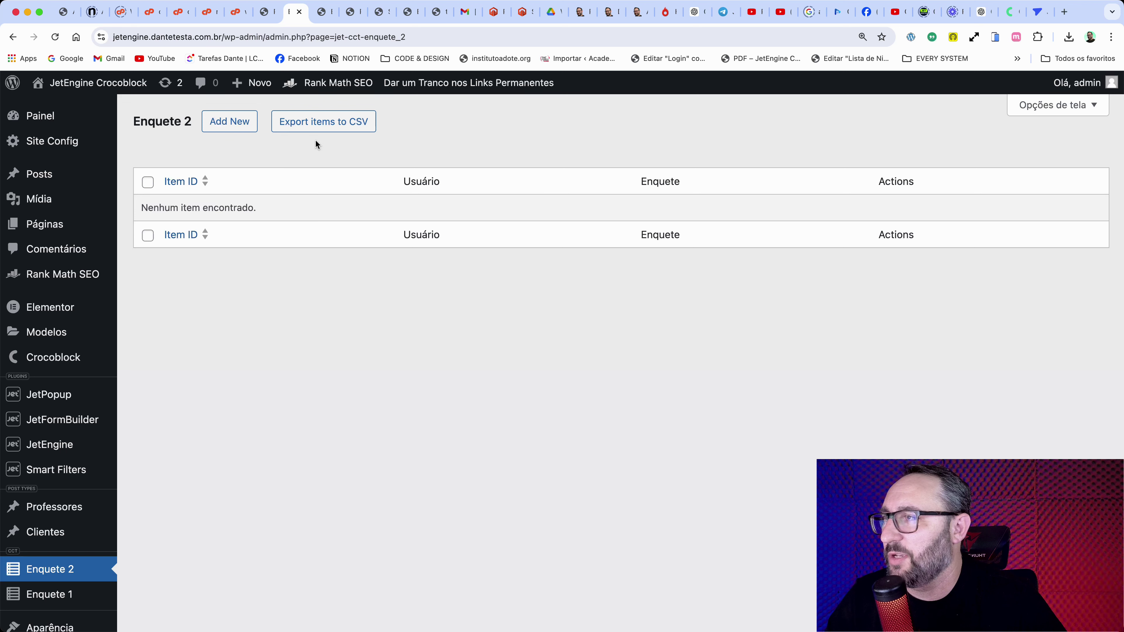
pyautogui.click(242, 126)
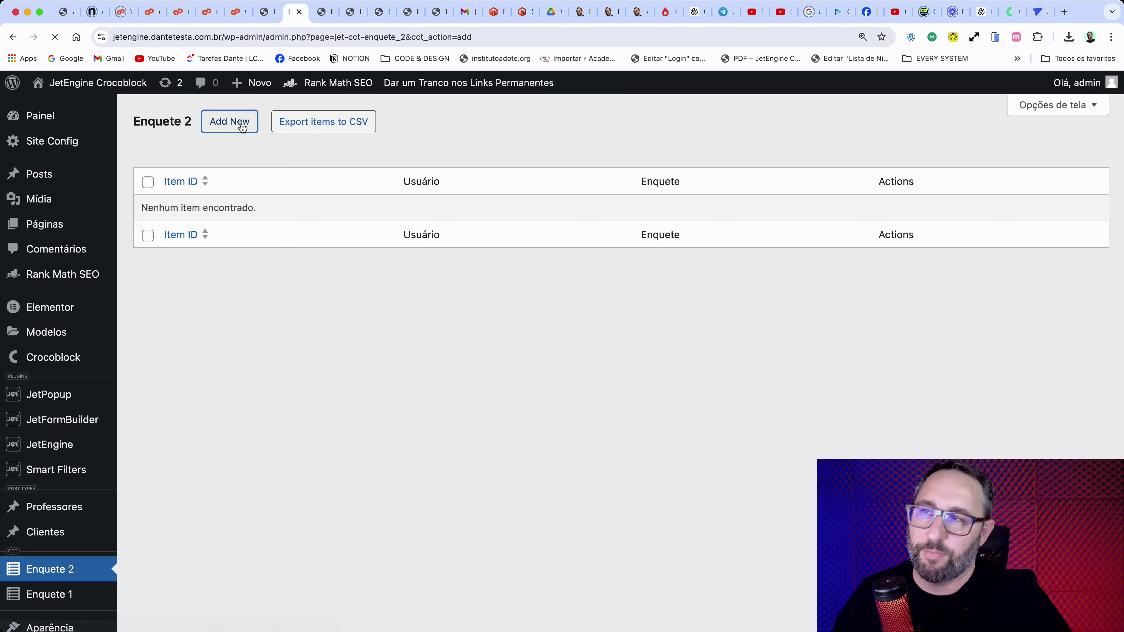
pyautogui.click(445, 206)
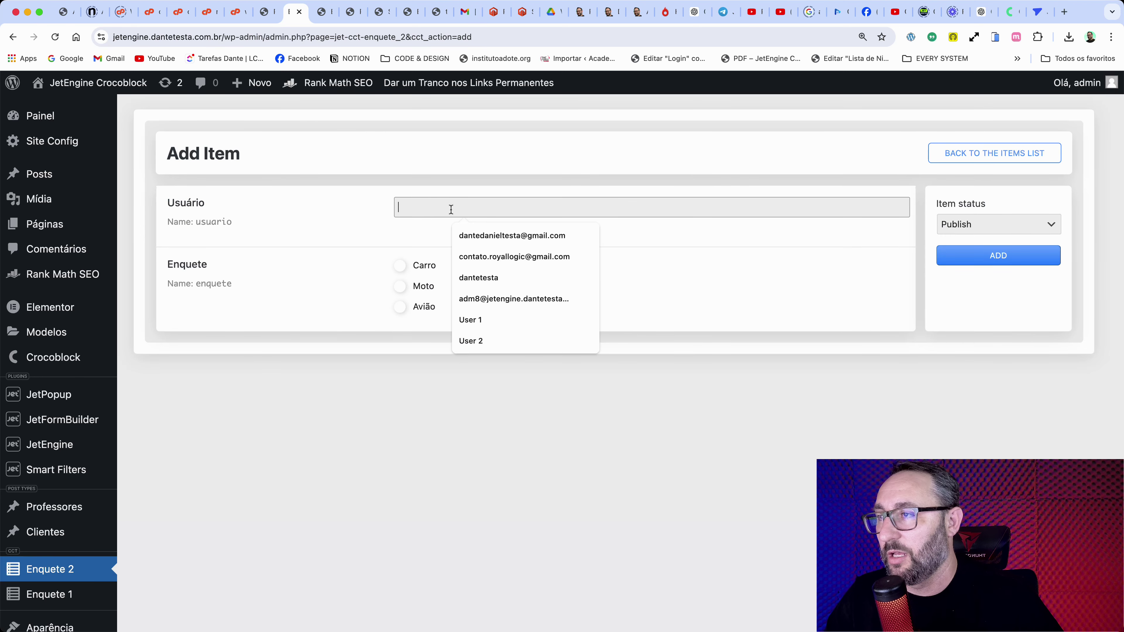
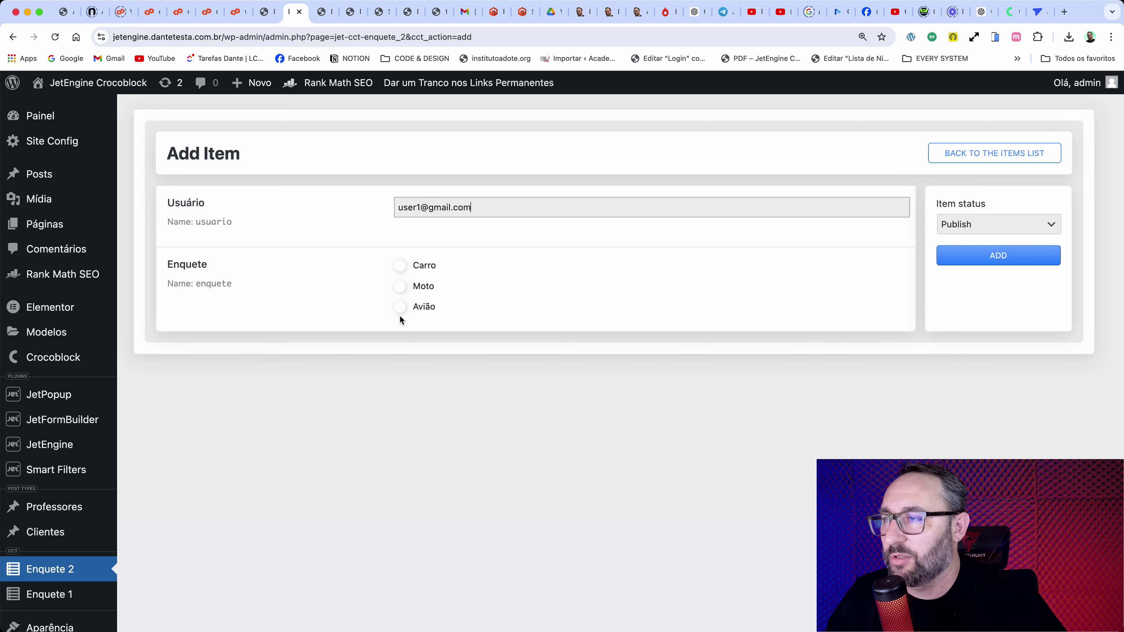
pyautogui.click(984, 255)
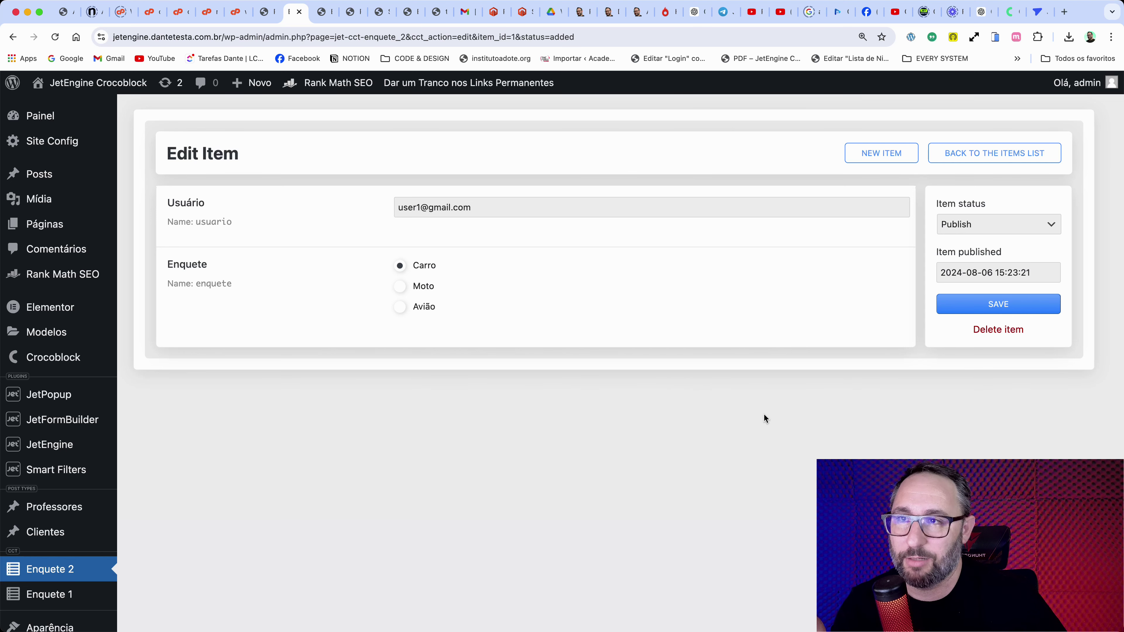
# Step: Open the Enquete 2 content type and generate a new form from its Forms panel
pyautogui.moveTo(94, 426)
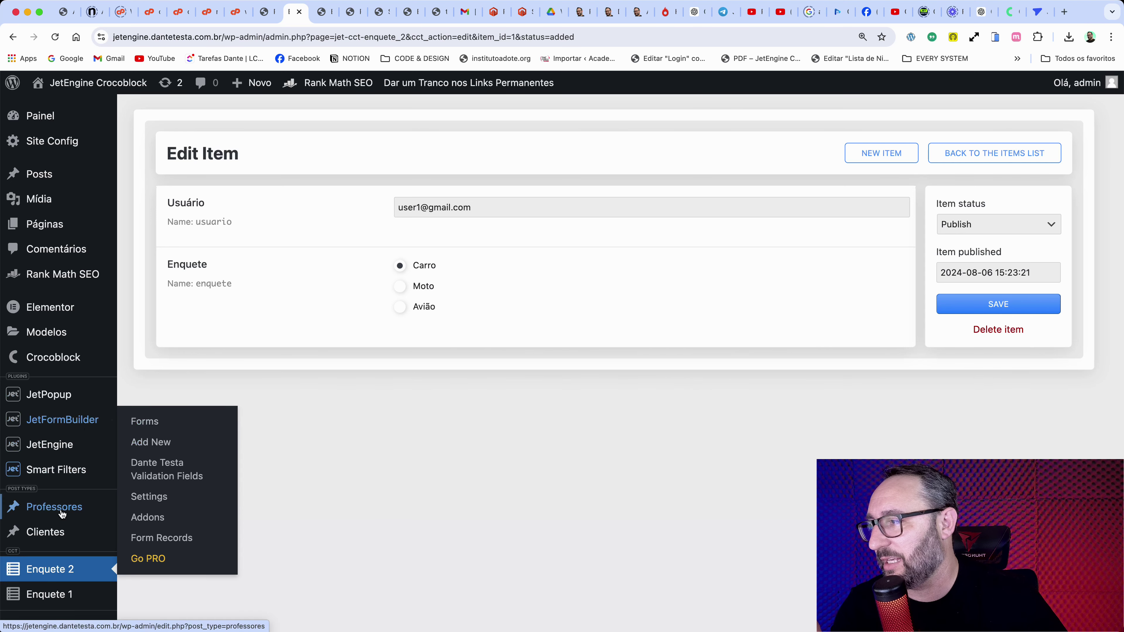
pyautogui.scroll(-2, 27, 505)
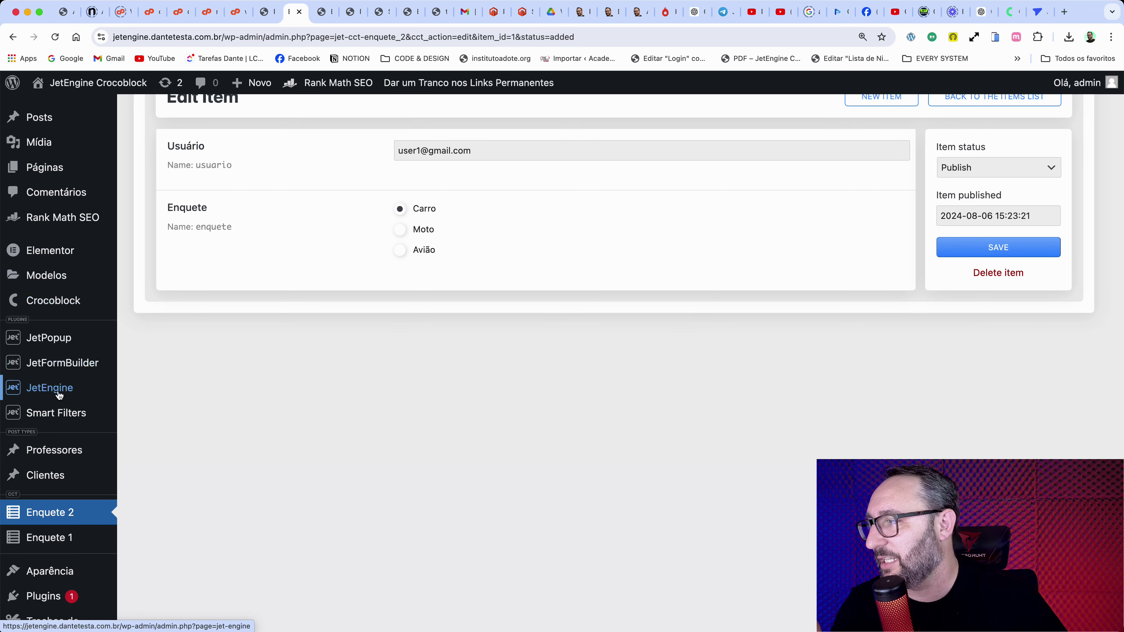
pyautogui.moveTo(66, 389)
pyautogui.click(184, 513)
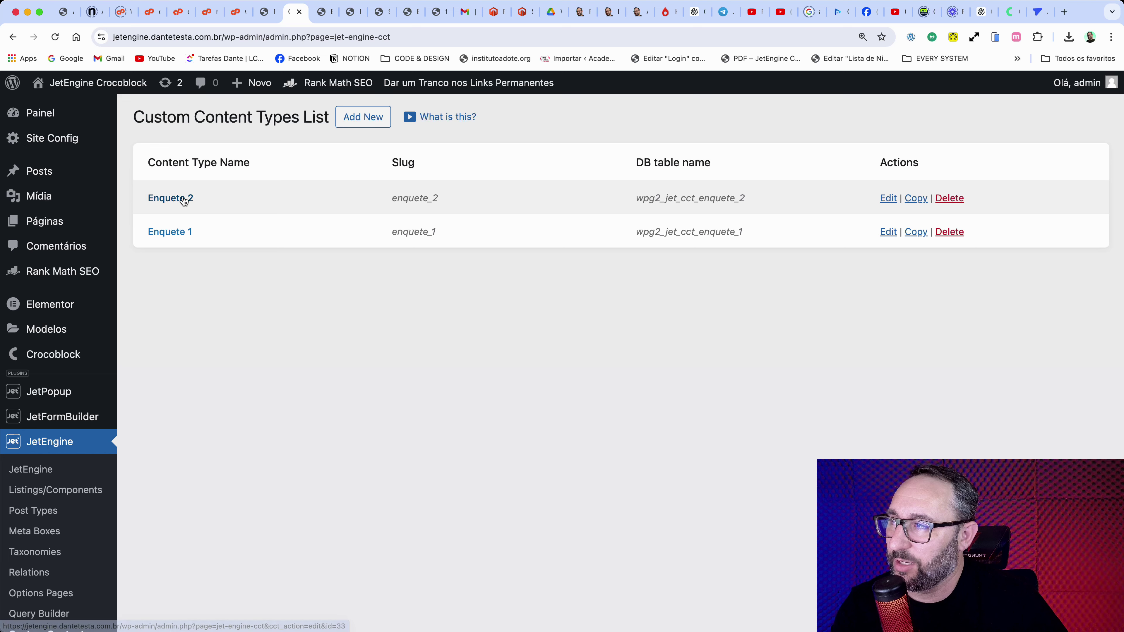
pyautogui.click(180, 200)
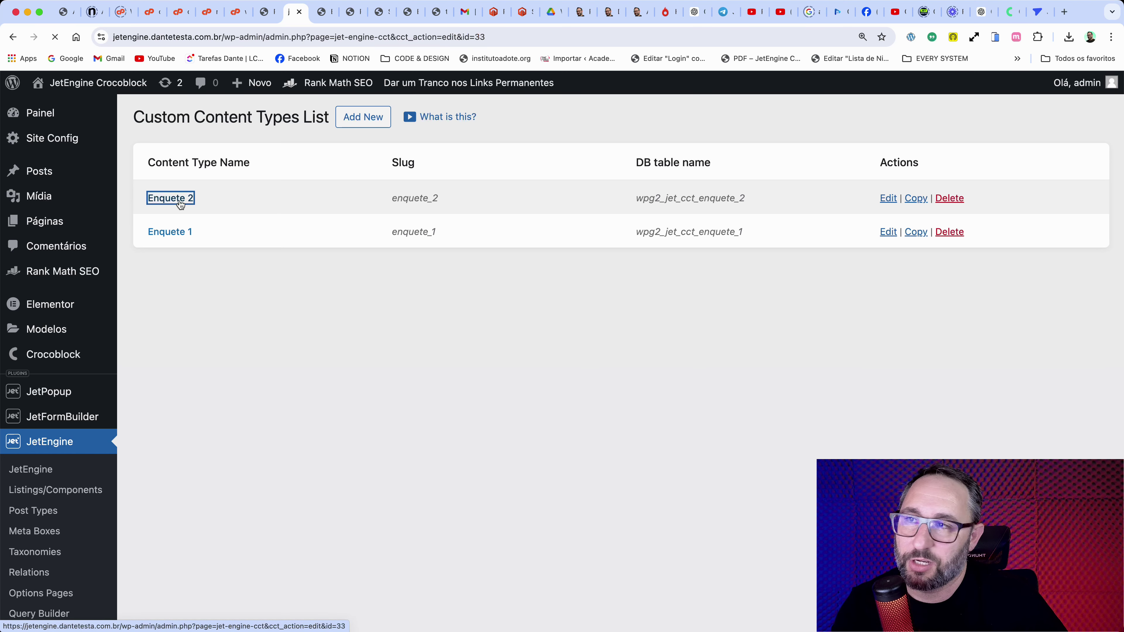
pyautogui.scroll(-2, 947, 443)
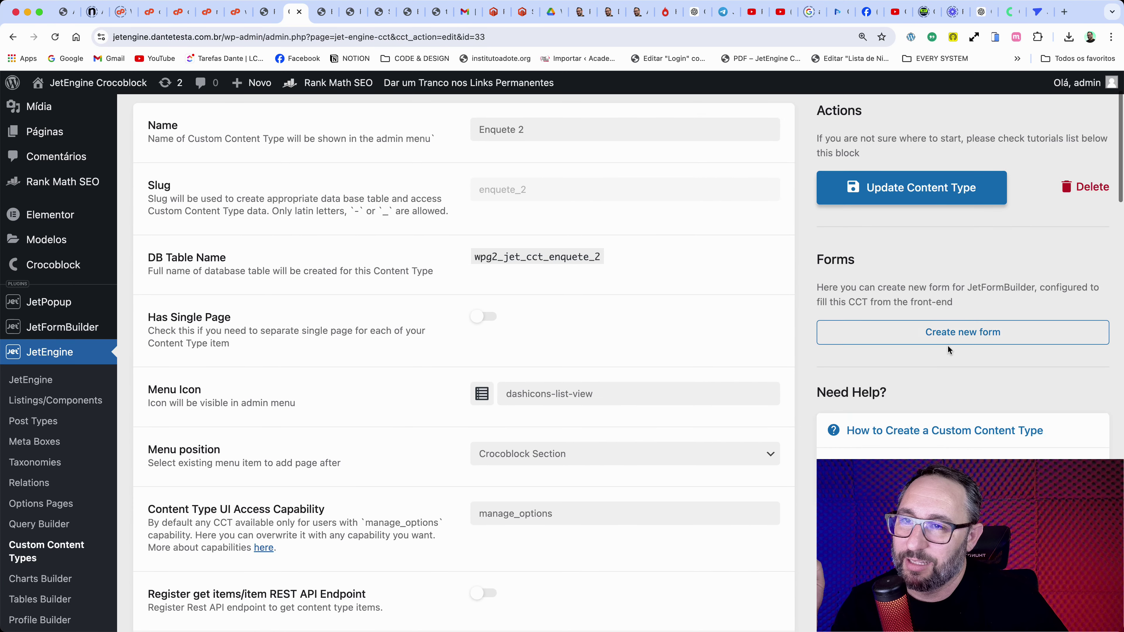
pyautogui.click(979, 336)
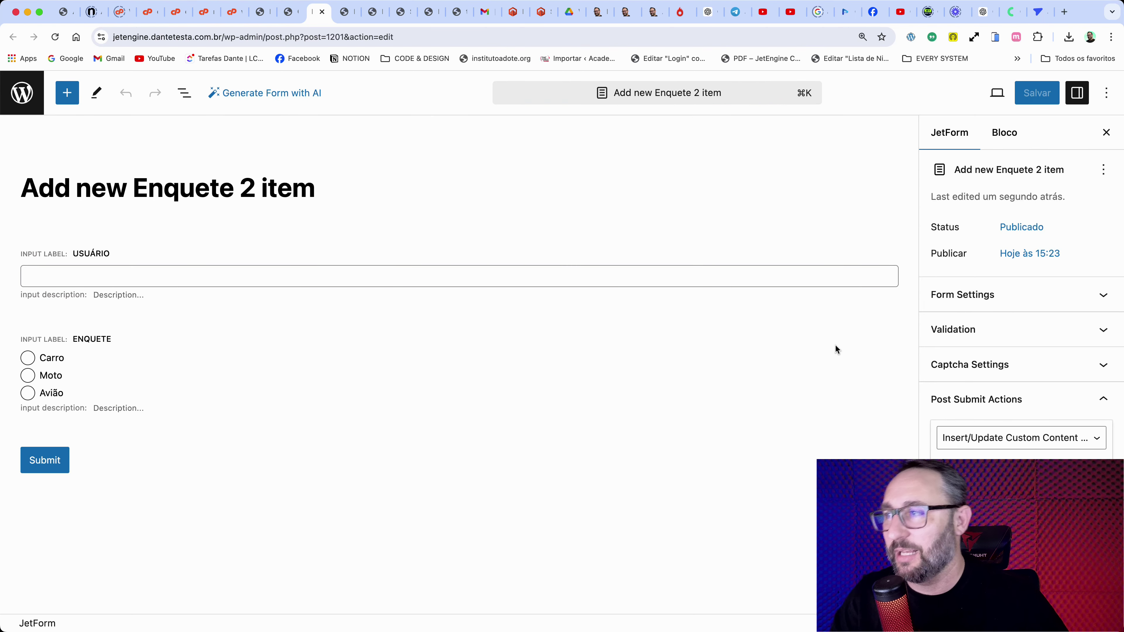
# Step: Retitle the form 'Enquete 2' and relabel the radio field 'Qual é seu meio de transporte favorito?'
pyautogui.moveTo(314, 189); pyautogui.dragTo(22, 182)
pyautogui.write('Enquete 2')
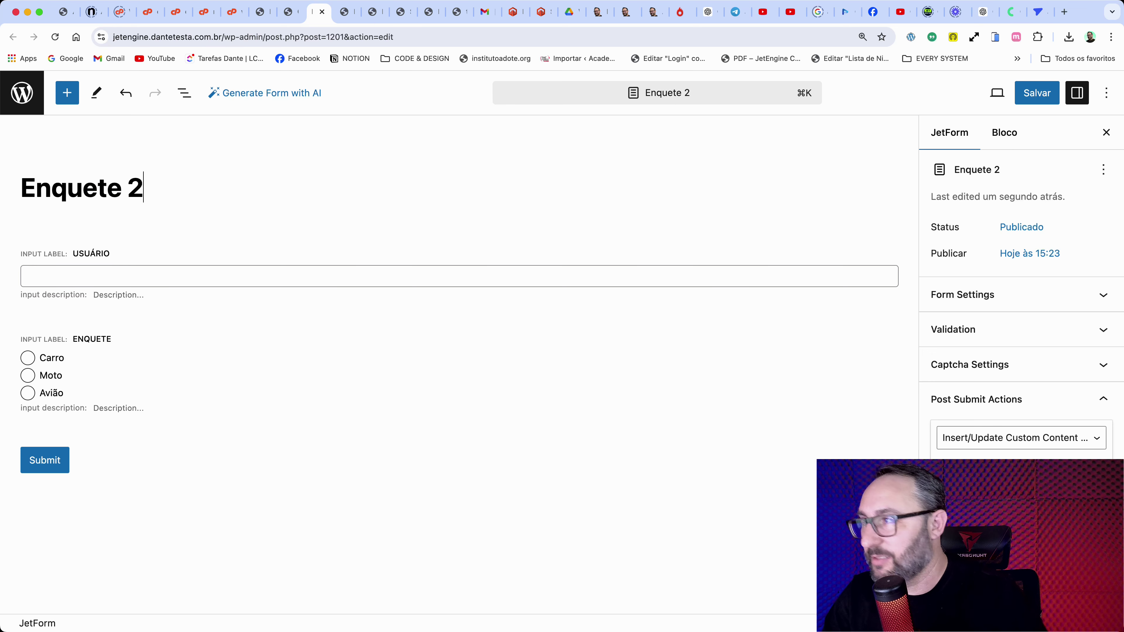
pyautogui.click(146, 256)
pyautogui.click(117, 349)
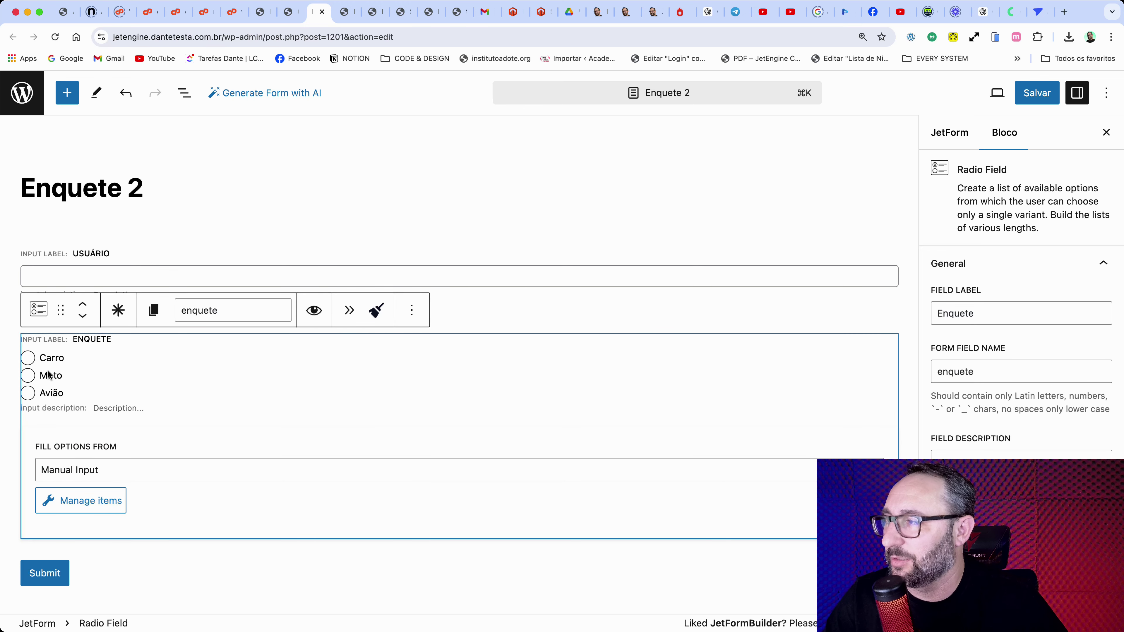
pyautogui.doubleClick(98, 339)
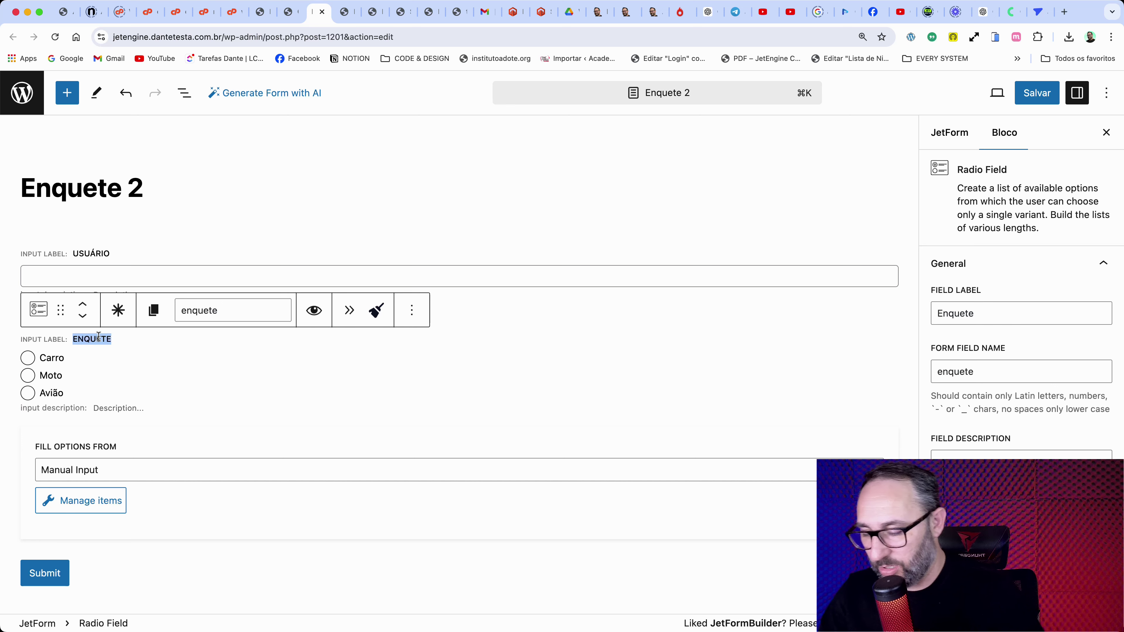
pyautogui.write('Qual')
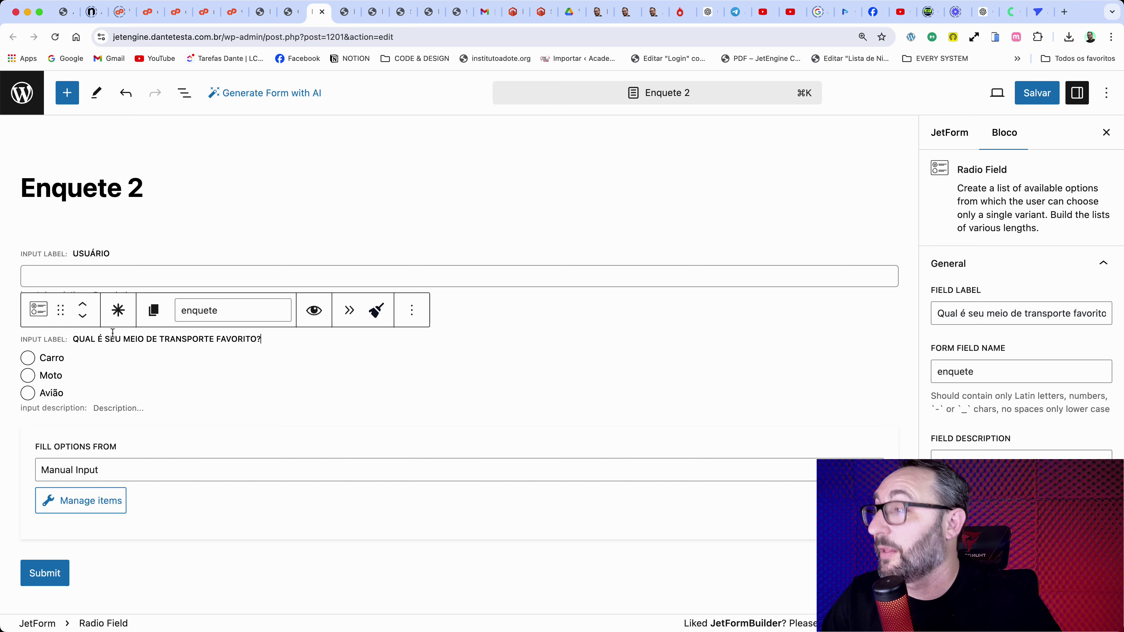
pyautogui.click(134, 255)
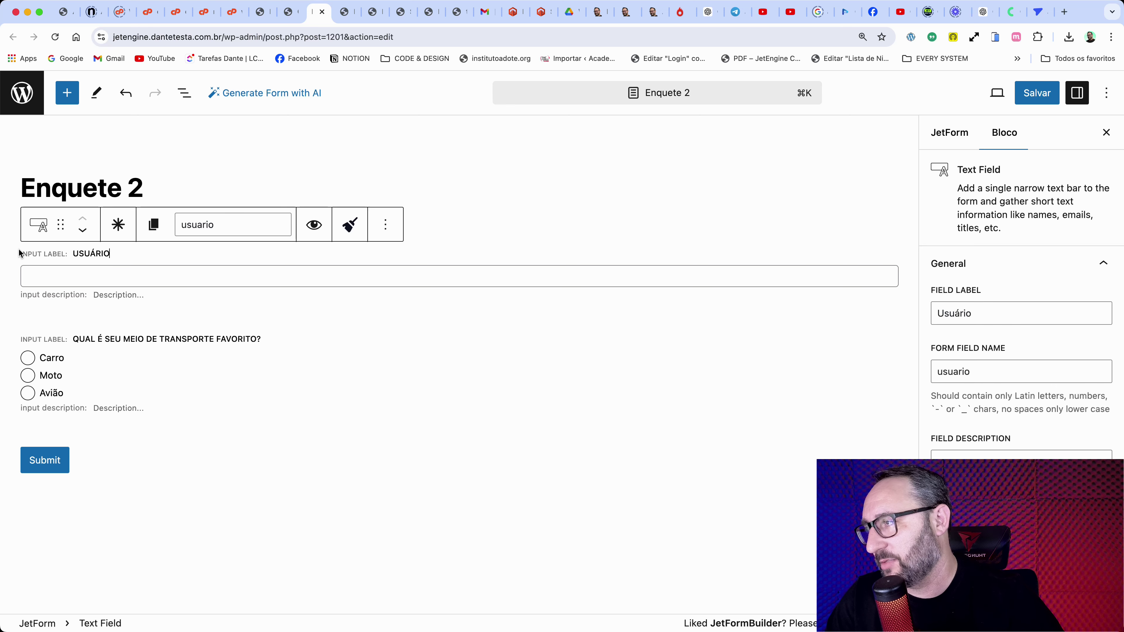
# Step: Mark the Usuário field as required, leaving its field type unchanged
pyautogui.click(38, 225)
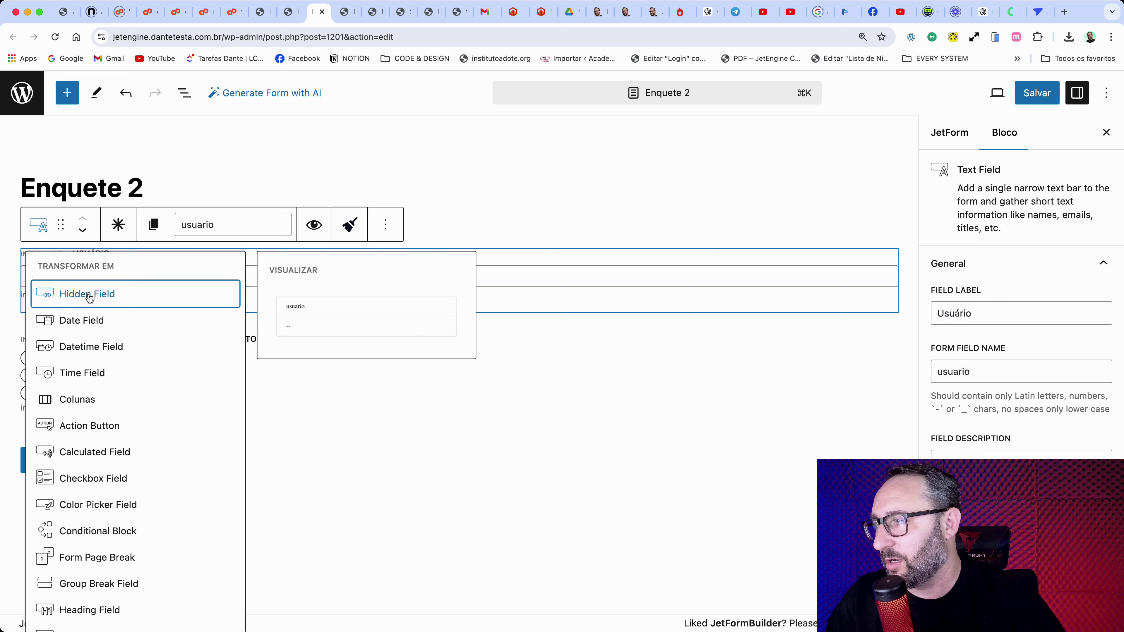
pyautogui.click(519, 265)
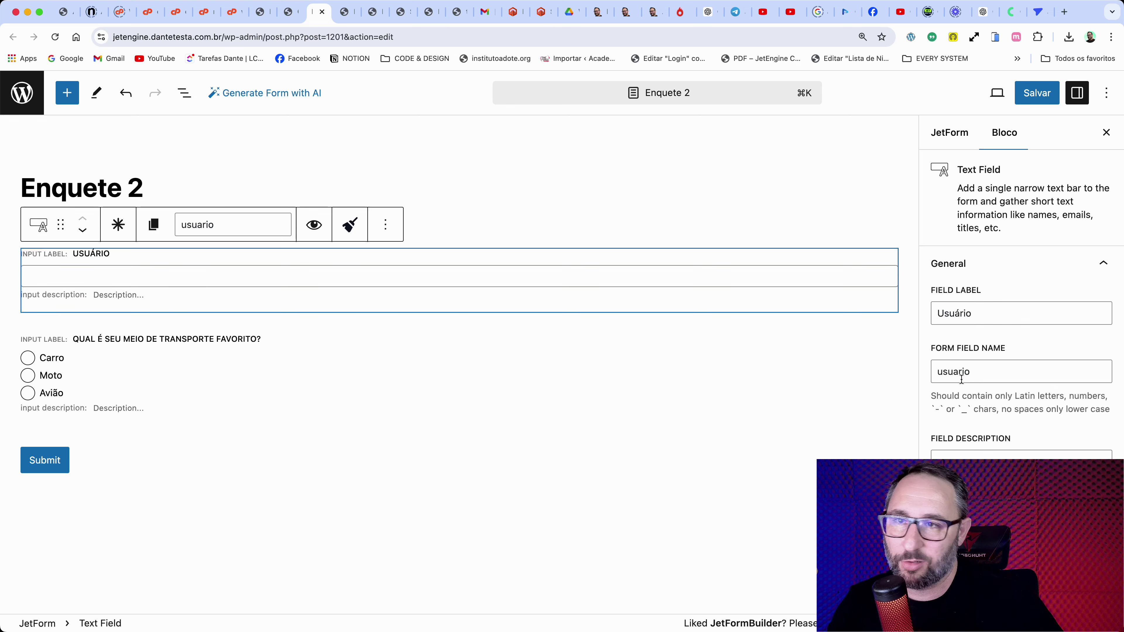
pyautogui.click(118, 224)
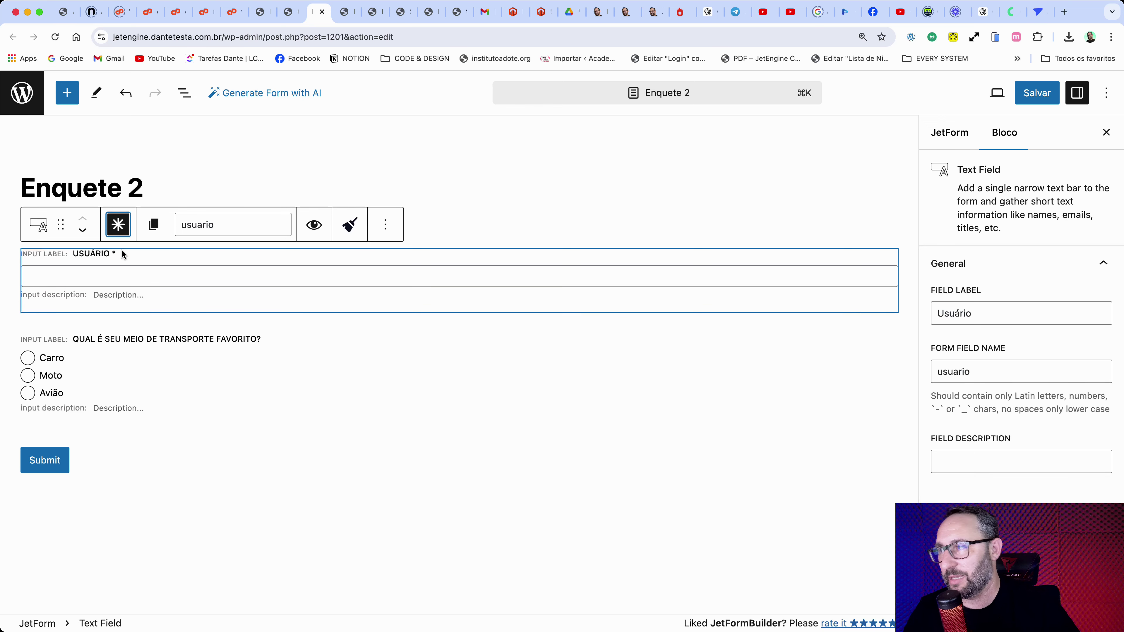
pyautogui.scroll(-3, 1058, 473)
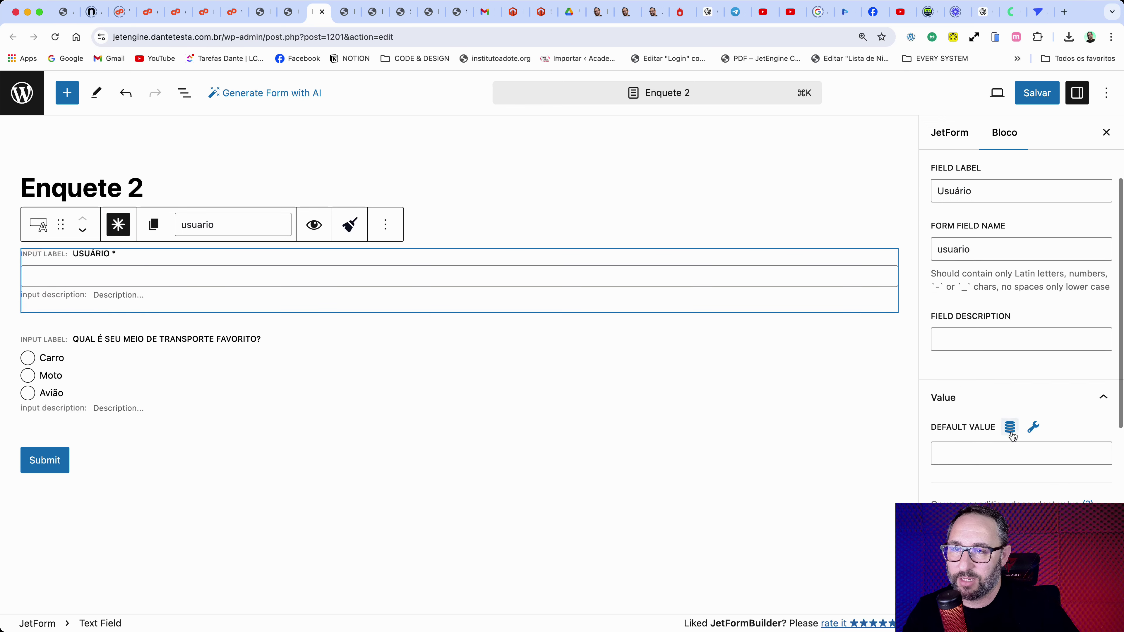
# Step: Preset Usuário's default value to the current user's Email and save, keeping it a text field
pyautogui.click(1011, 428)
pyautogui.click(491, 315)
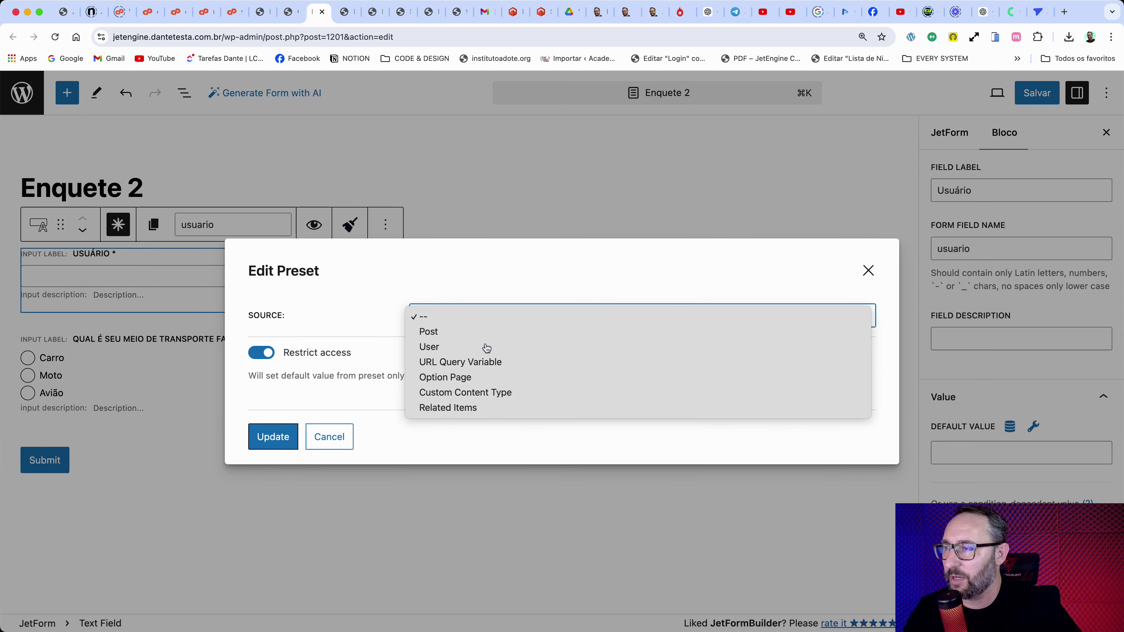
pyautogui.click(487, 347)
pyautogui.click(460, 315)
pyautogui.click(458, 330)
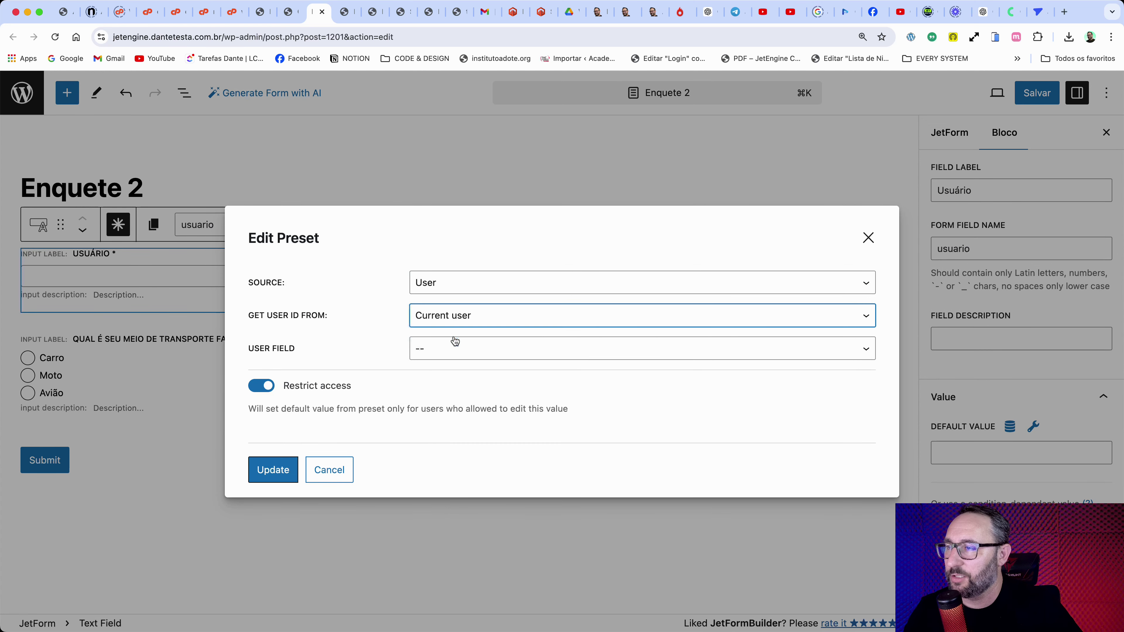
pyautogui.click(455, 348)
pyautogui.click(479, 400)
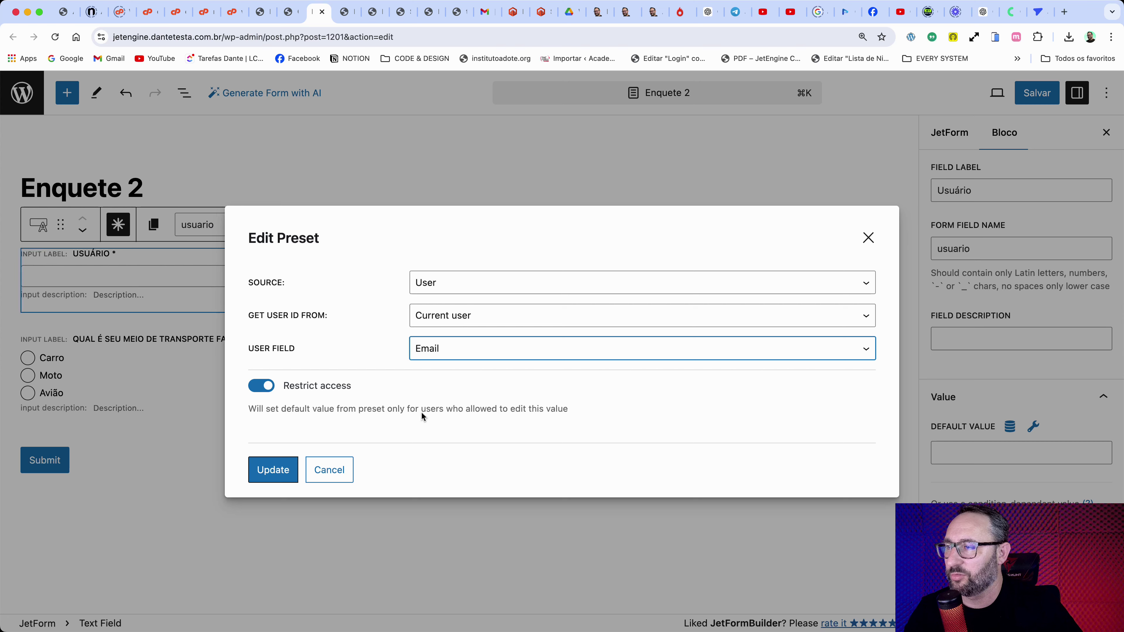
pyautogui.click(290, 473)
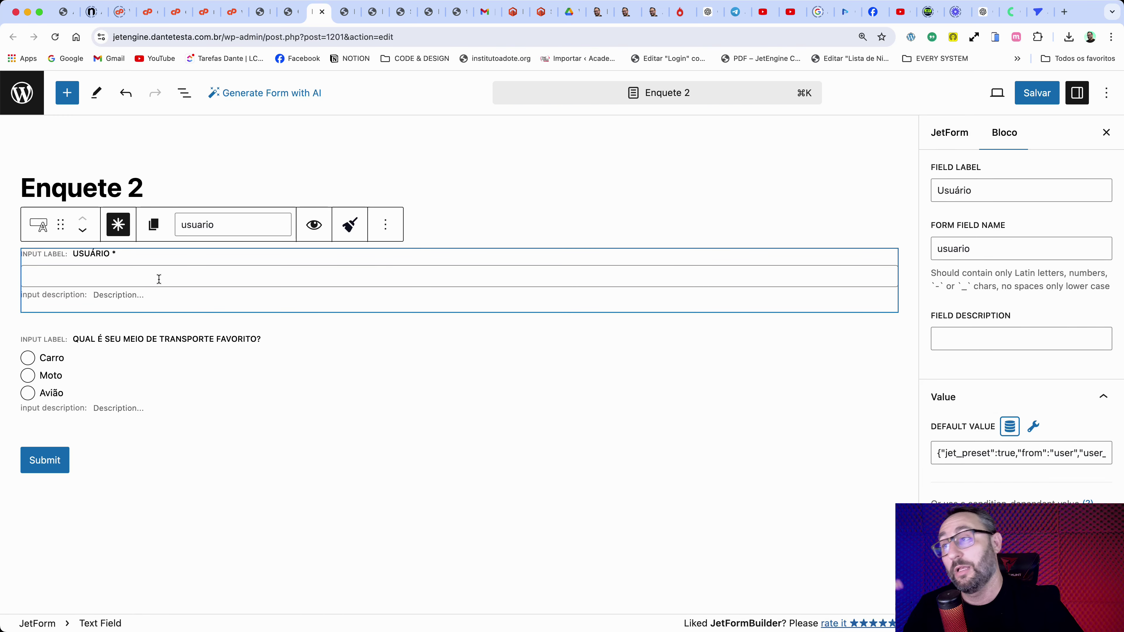
pyautogui.press('super+s')
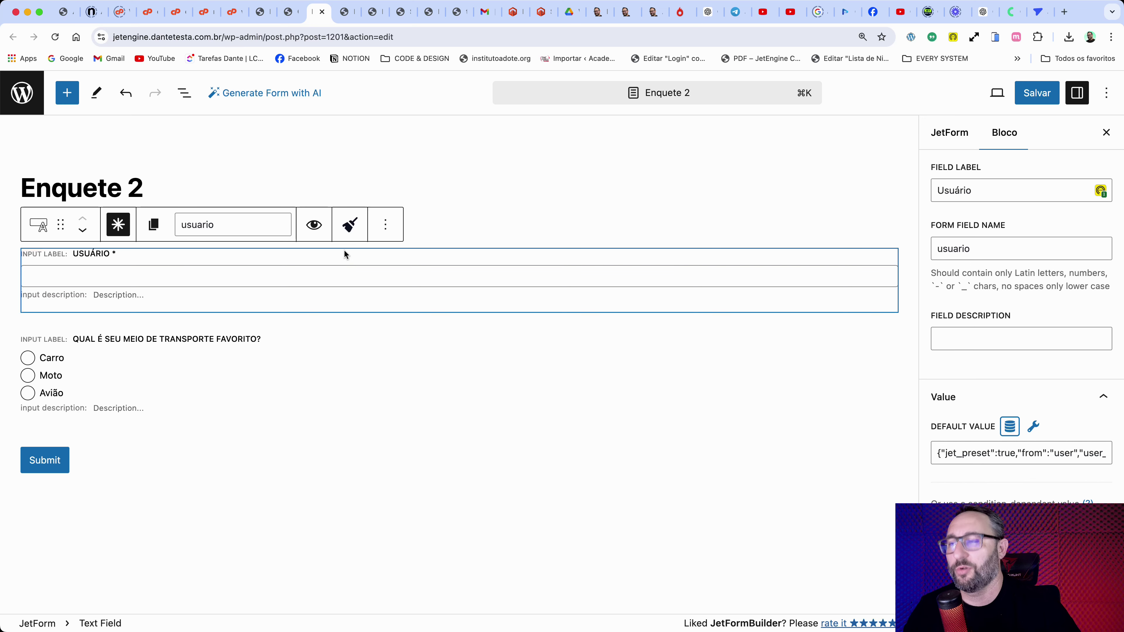
pyautogui.click(39, 225)
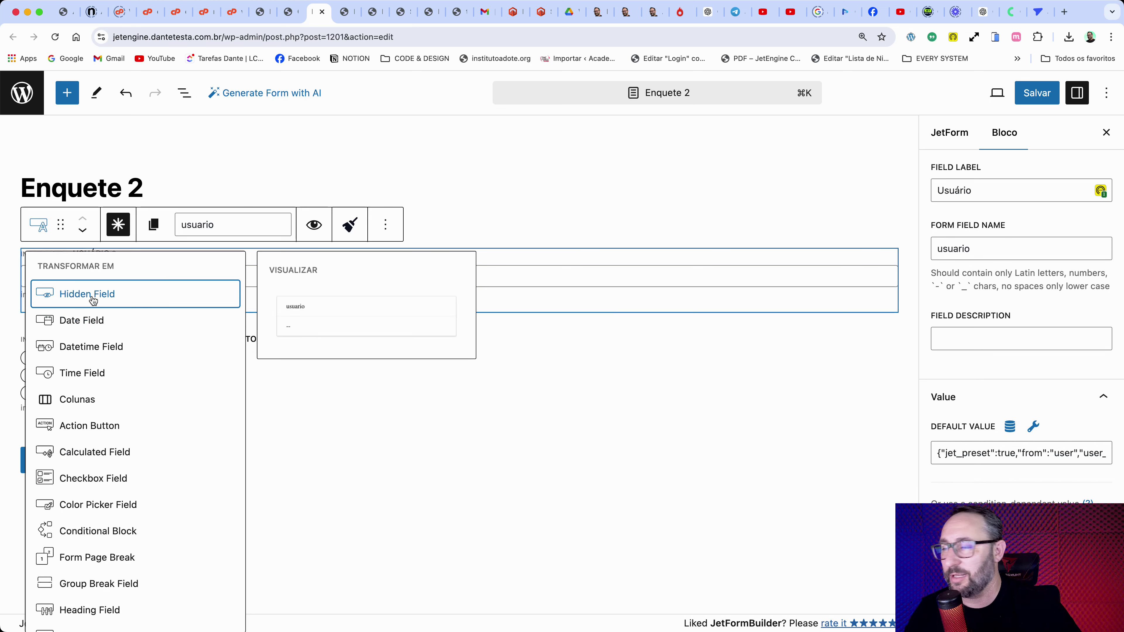
pyautogui.click(557, 263)
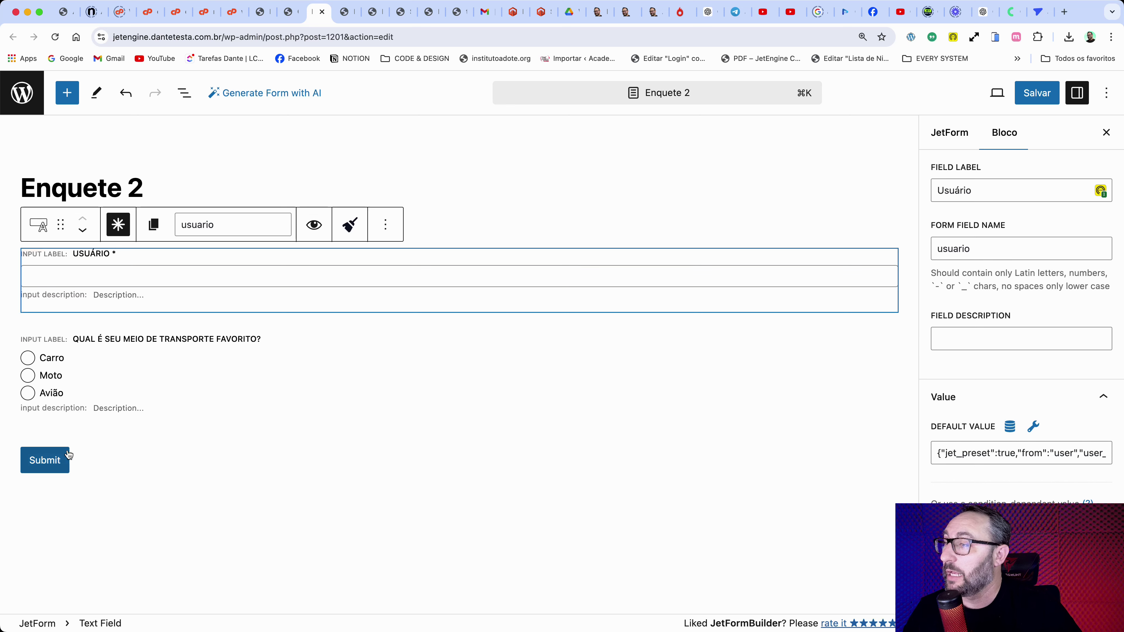
# Step: Relabel the submit button 'Votar', then review the poll field's name enquete
pyautogui.click(62, 462)
pyautogui.doubleClick(974, 335)
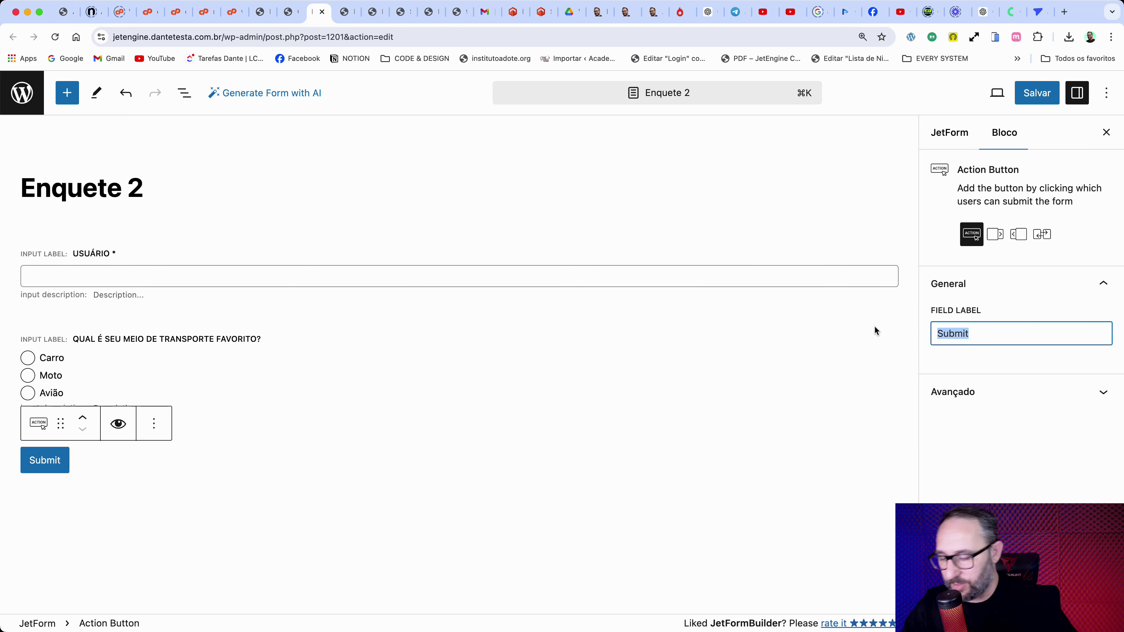
pyautogui.write('Votar')
pyautogui.click(204, 382)
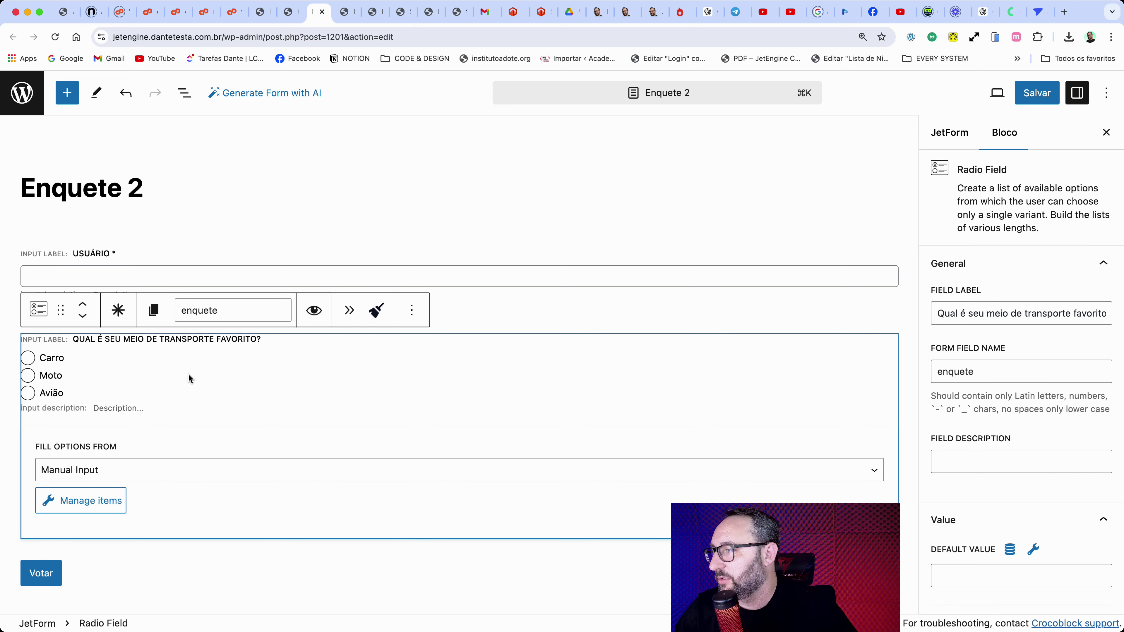
pyautogui.moveTo(1031, 372); pyautogui.dragTo(925, 374)
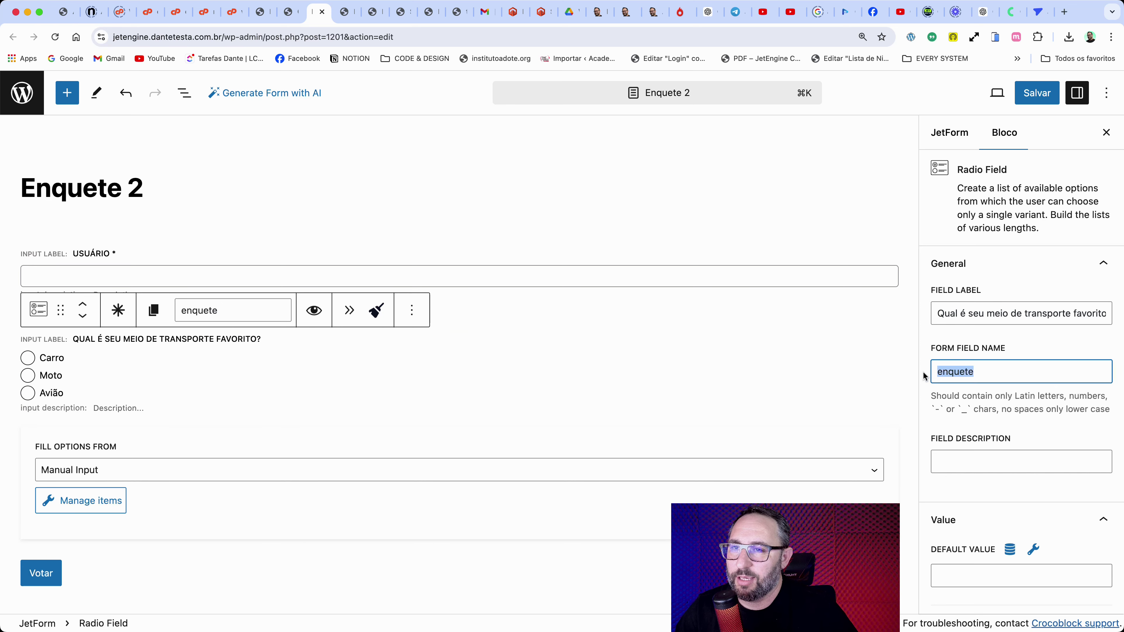